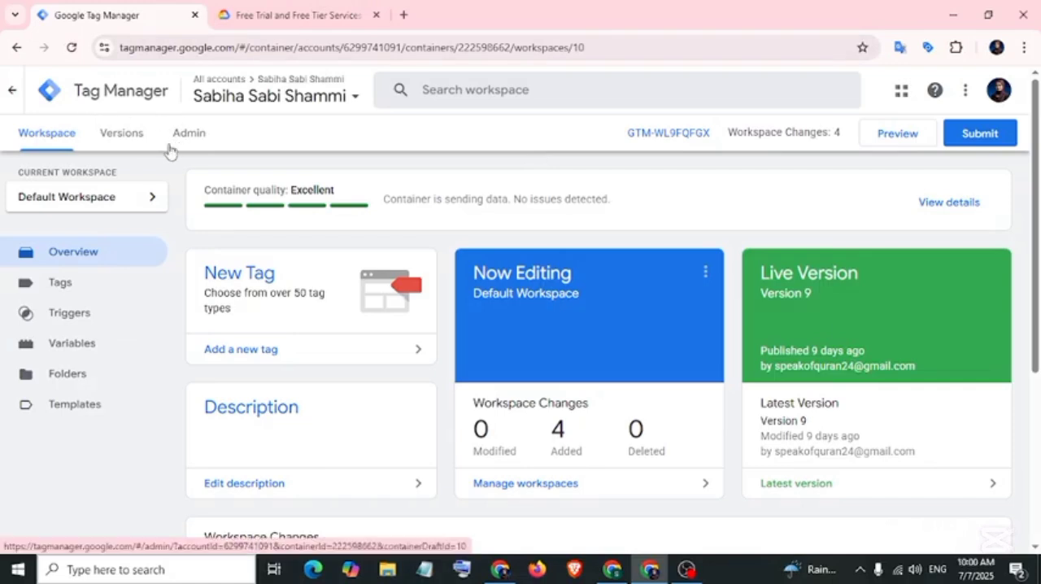
# Create a new Server container in the account, named with the owner's full name followed by "[Server]".
pyautogui.click(191, 135)
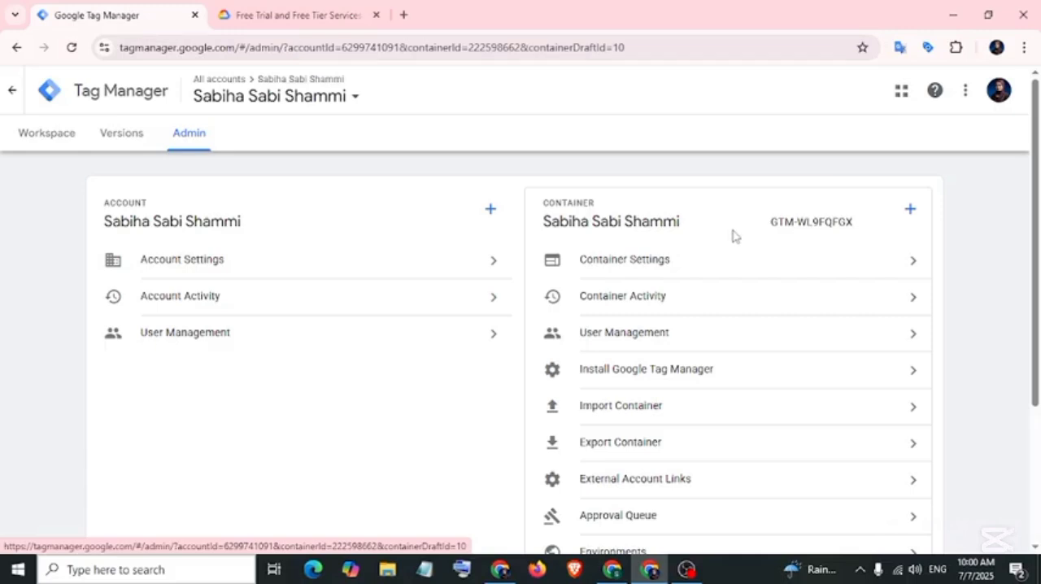
pyautogui.click(909, 210)
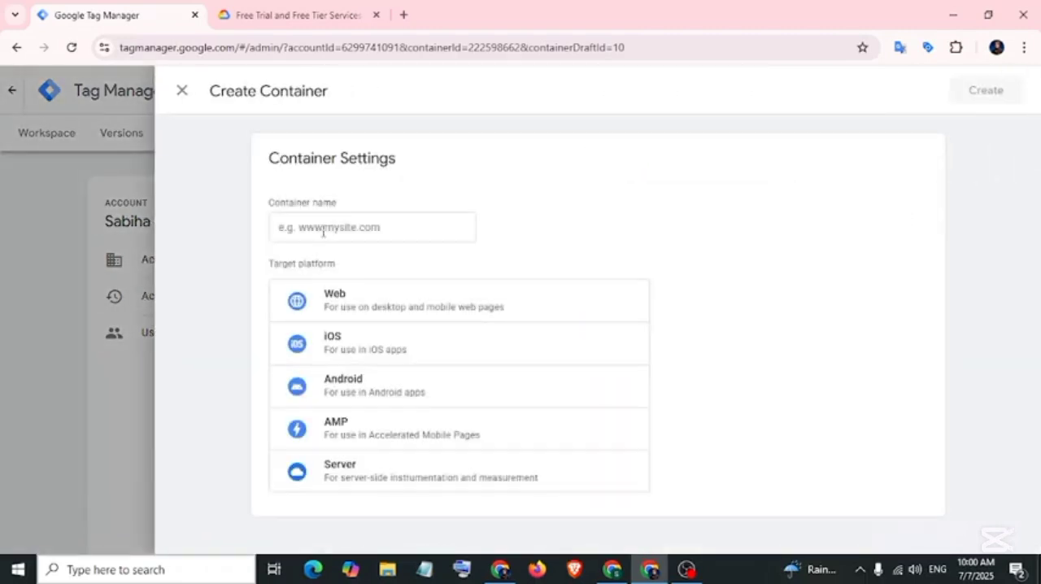
pyautogui.click(342, 230)
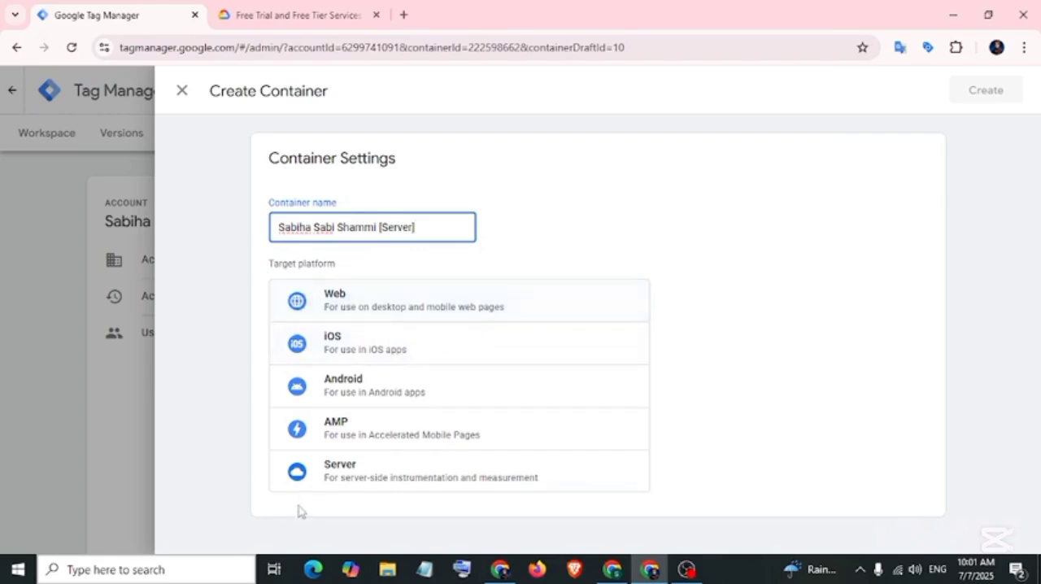
pyautogui.click(329, 475)
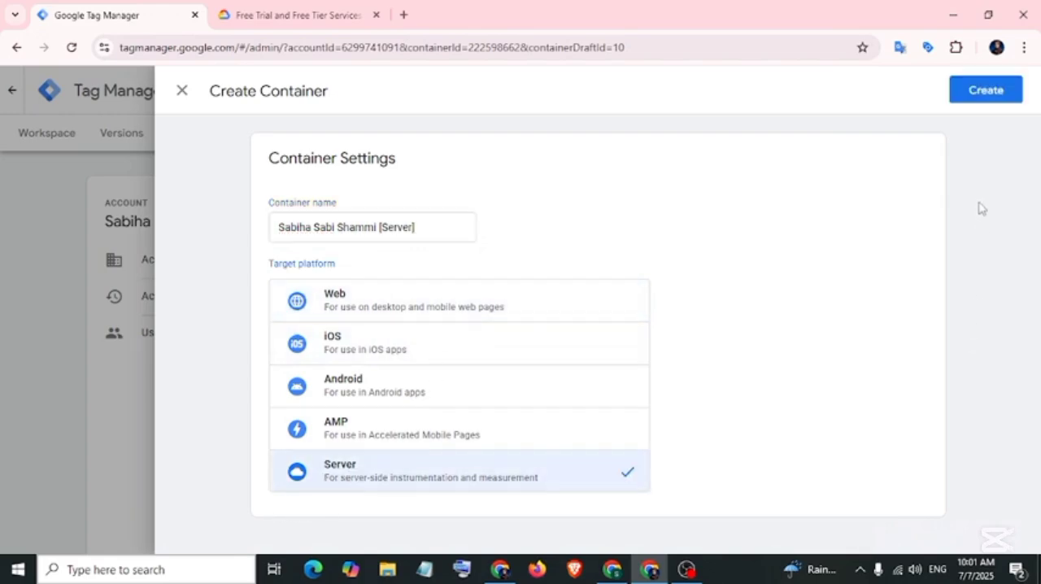
pyautogui.click(986, 91)
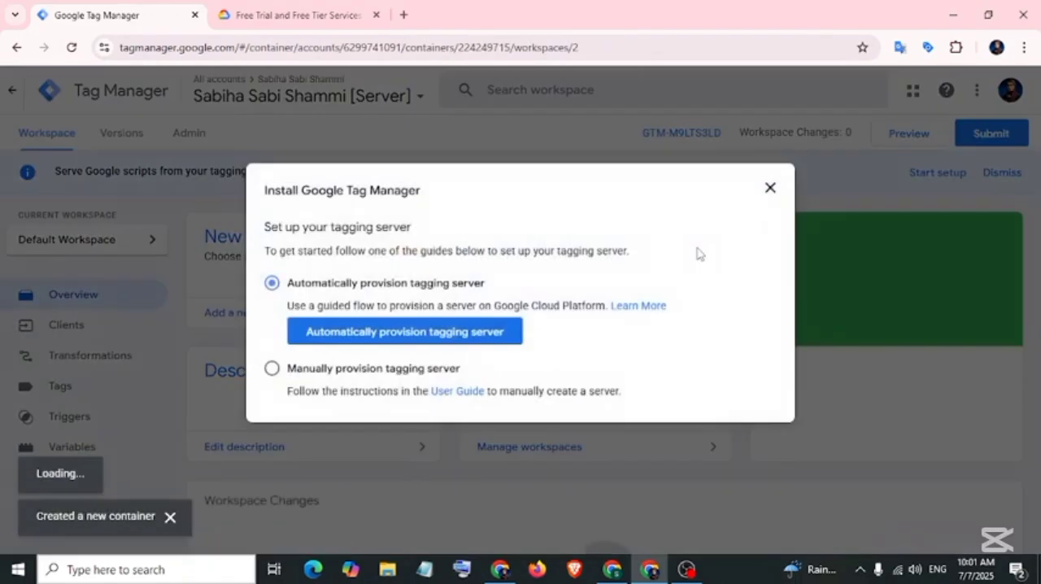
# Review the automatic and manual tagging server provisioning options and the Google Cloud free tier page.
pyautogui.moveTo(288, 284); pyautogui.dragTo(360, 283)
pyautogui.moveTo(288, 369); pyautogui.dragTo(333, 368)
pyautogui.click(272, 285)
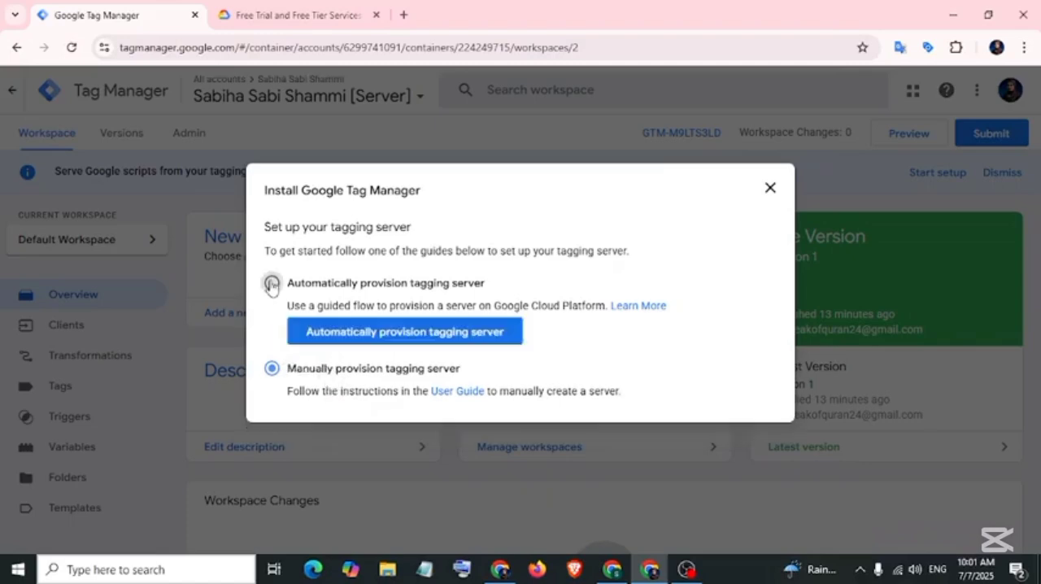
pyautogui.click(294, 17)
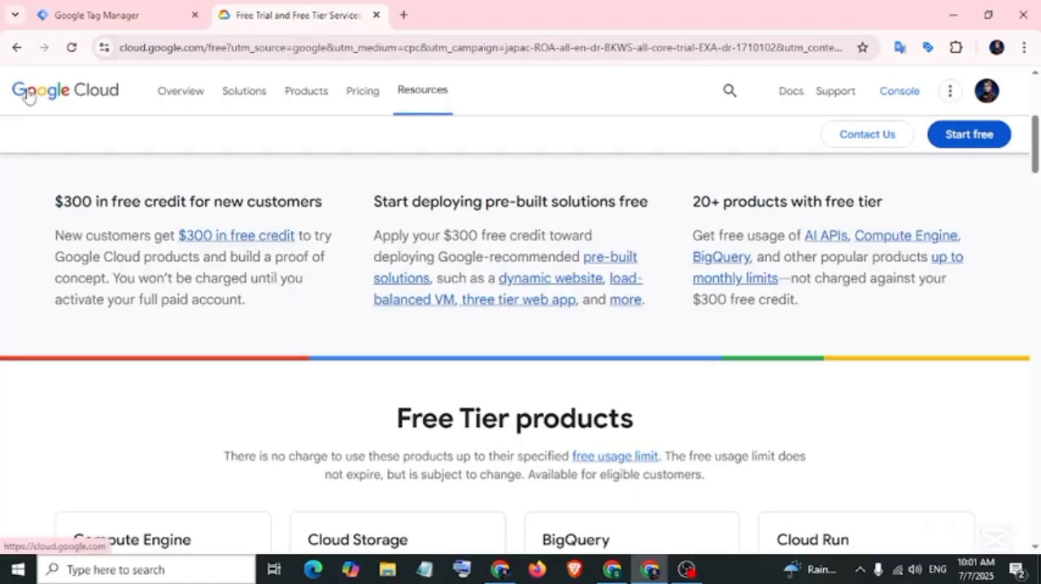
pyautogui.scroll(-5, 92, 170)
pyautogui.scroll(-15, 92, 170)
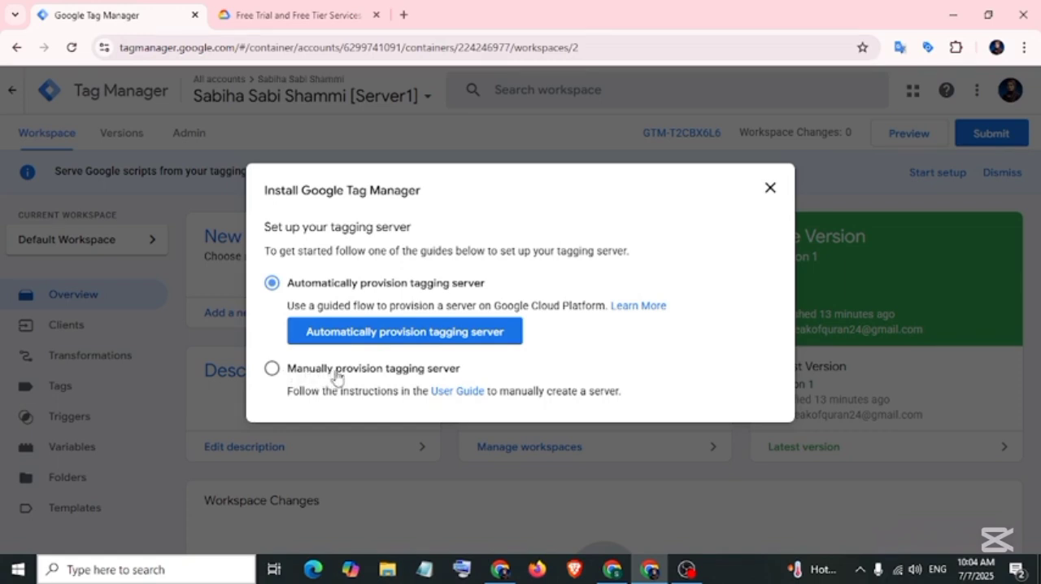
# Choose manual provisioning of the tagging server for the [Server1] container and copy its container config.
pyautogui.click(272, 370)
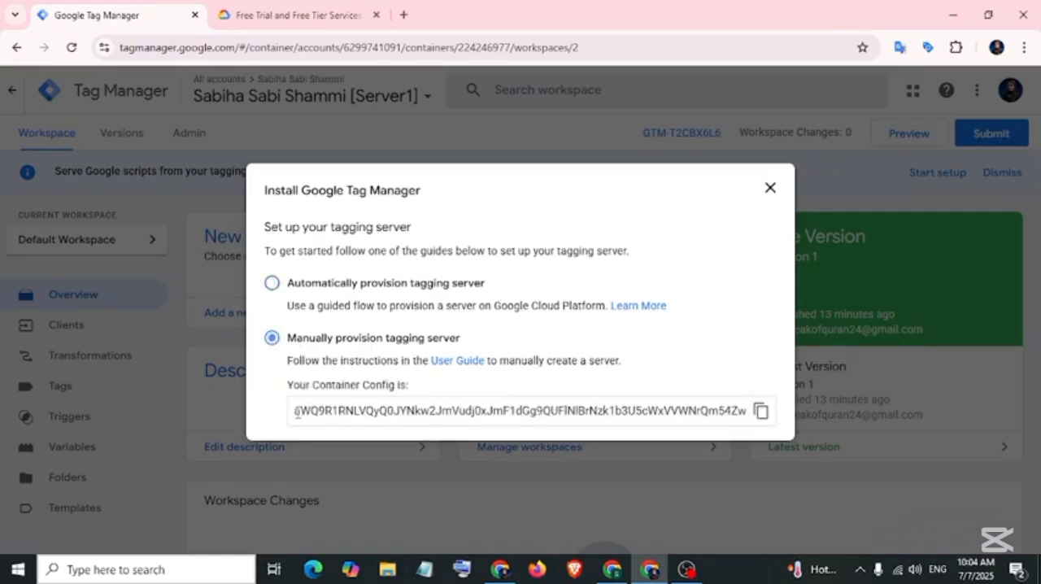
pyautogui.moveTo(297, 414); pyautogui.dragTo(743, 417)
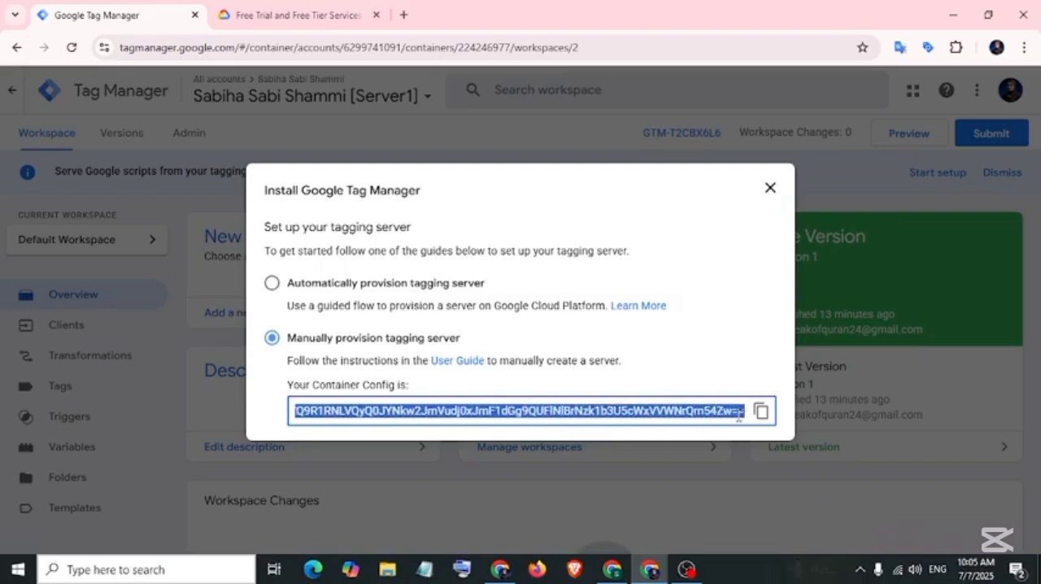
pyautogui.click(762, 412)
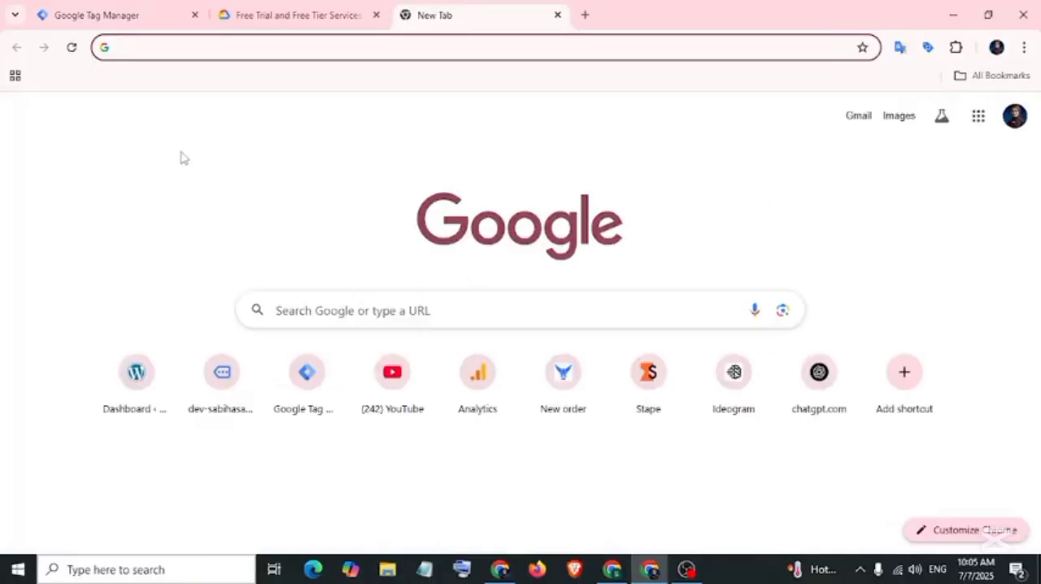
# Go to the Stape website in the new browser tab and open its account sign-up form.
pyautogui.click(183, 43)
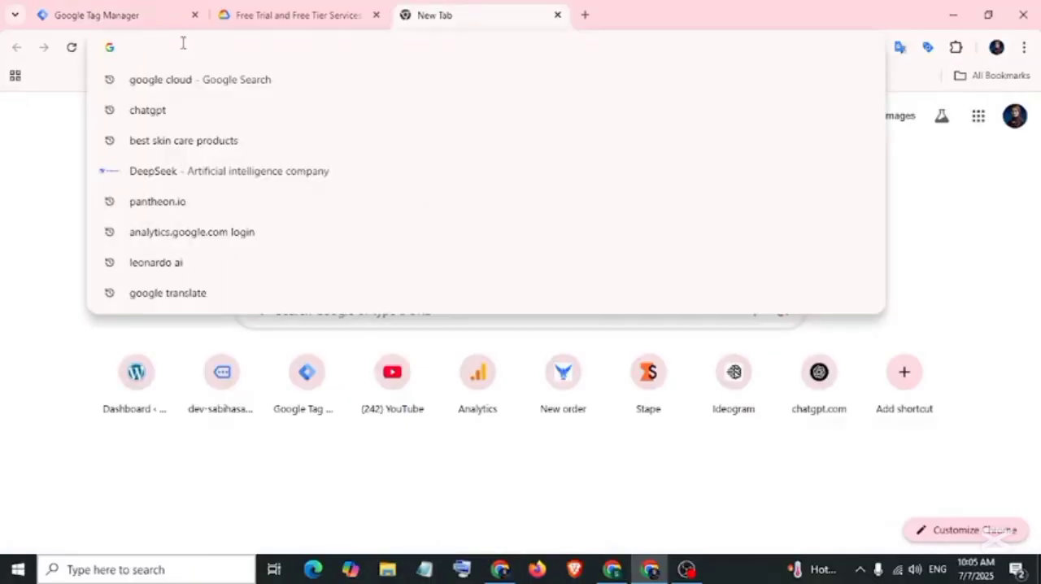
pyautogui.write('stape.i')
pyautogui.press('Return')
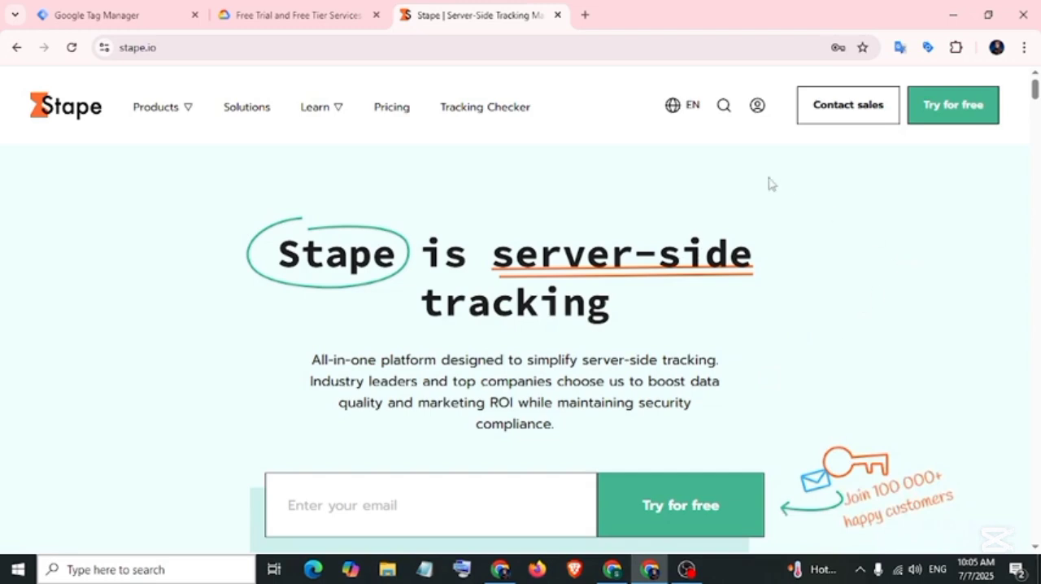
pyautogui.click(757, 107)
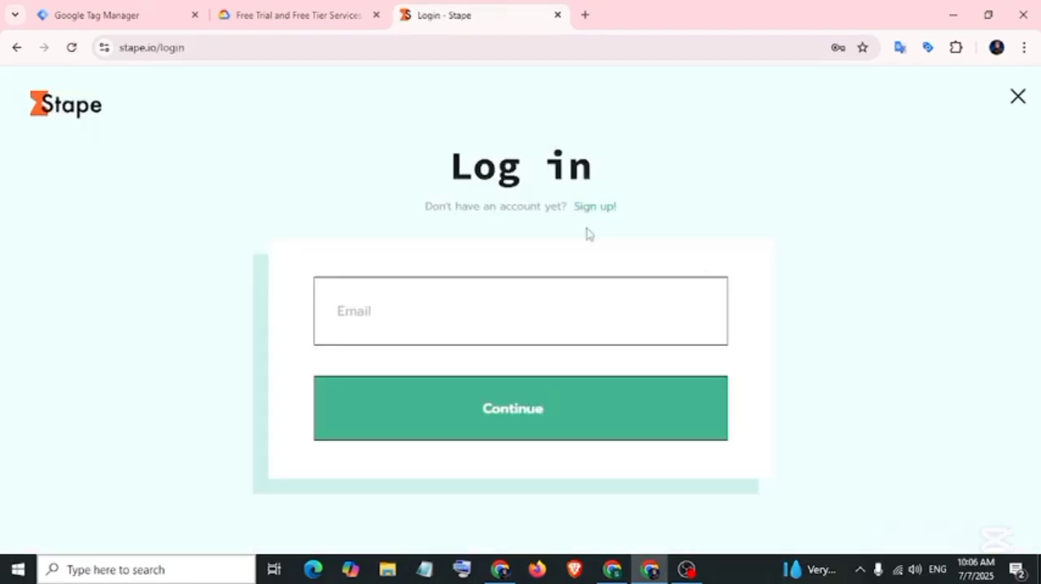
pyautogui.click(596, 208)
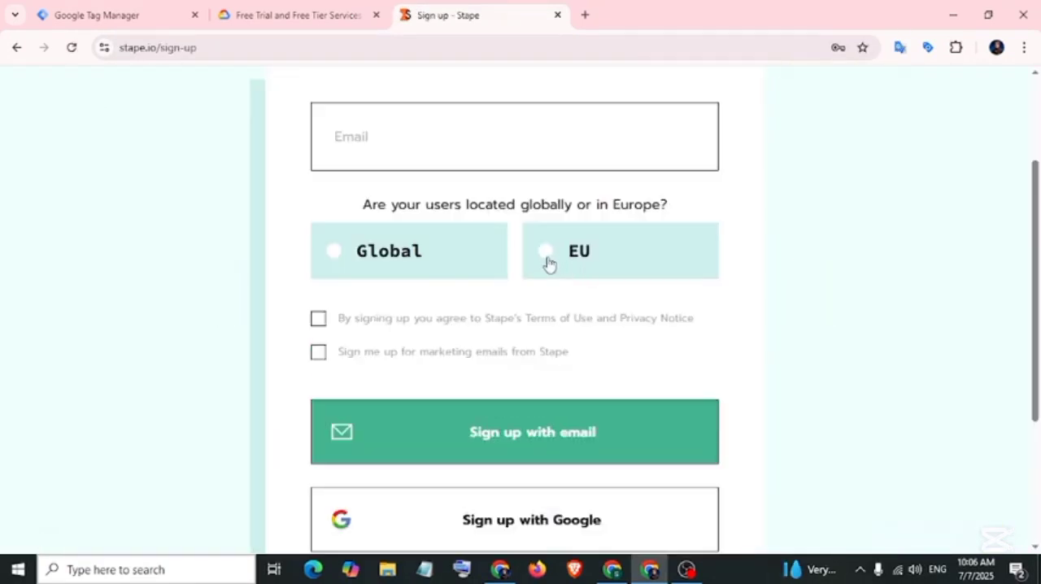
# Sign up for Stape with the Google account, choosing Global as the user location and agreeing to the terms.
pyautogui.click(548, 264)
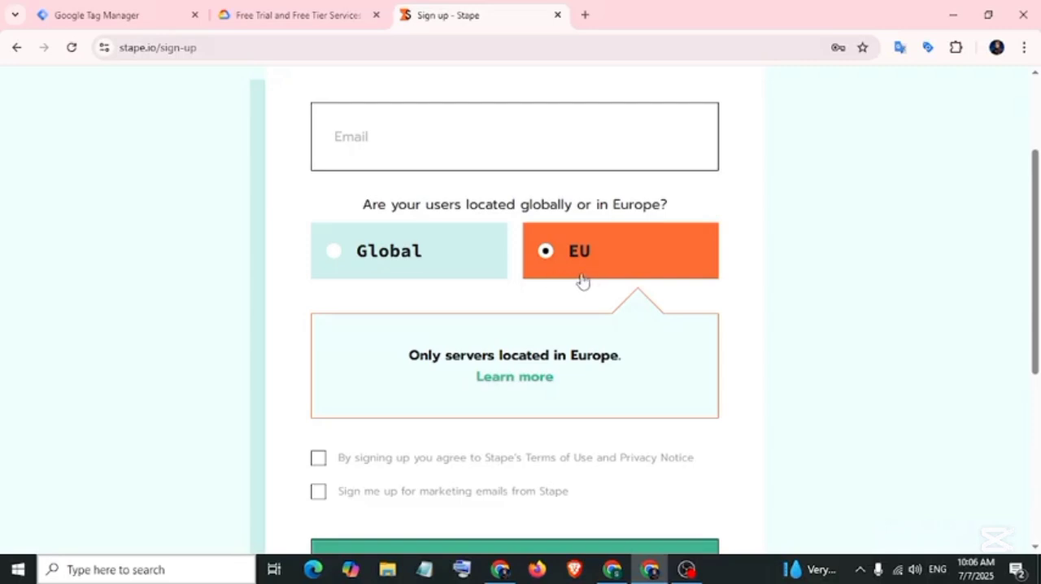
pyautogui.click(336, 258)
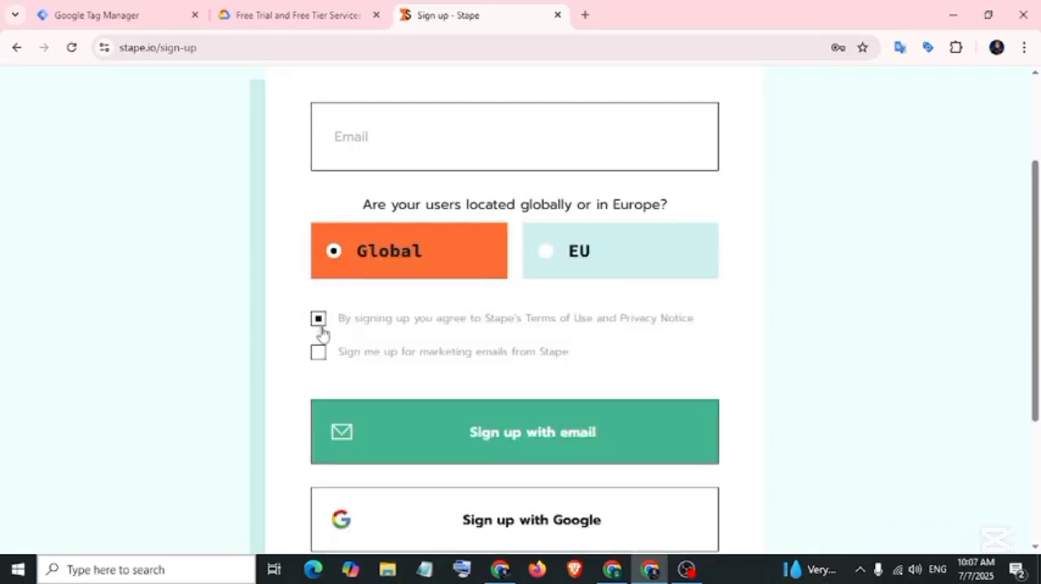
pyautogui.scroll(-3, 488, 358)
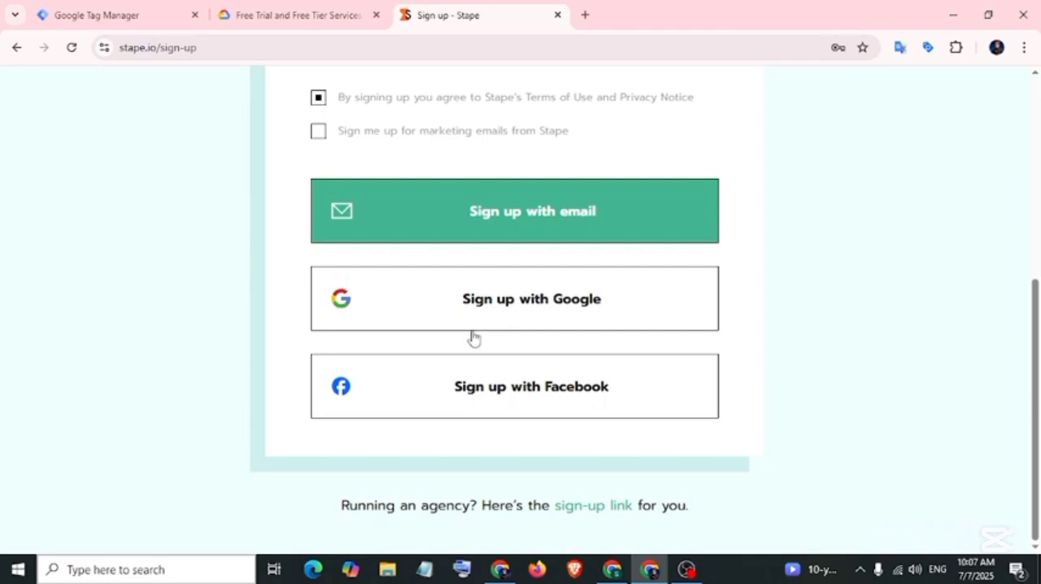
pyautogui.click(411, 307)
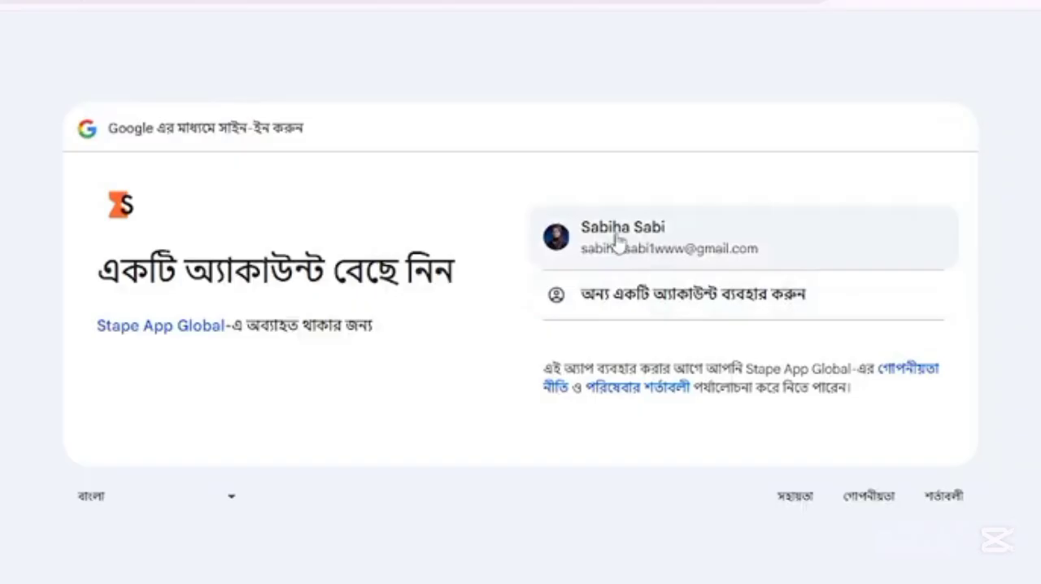
pyautogui.click(625, 234)
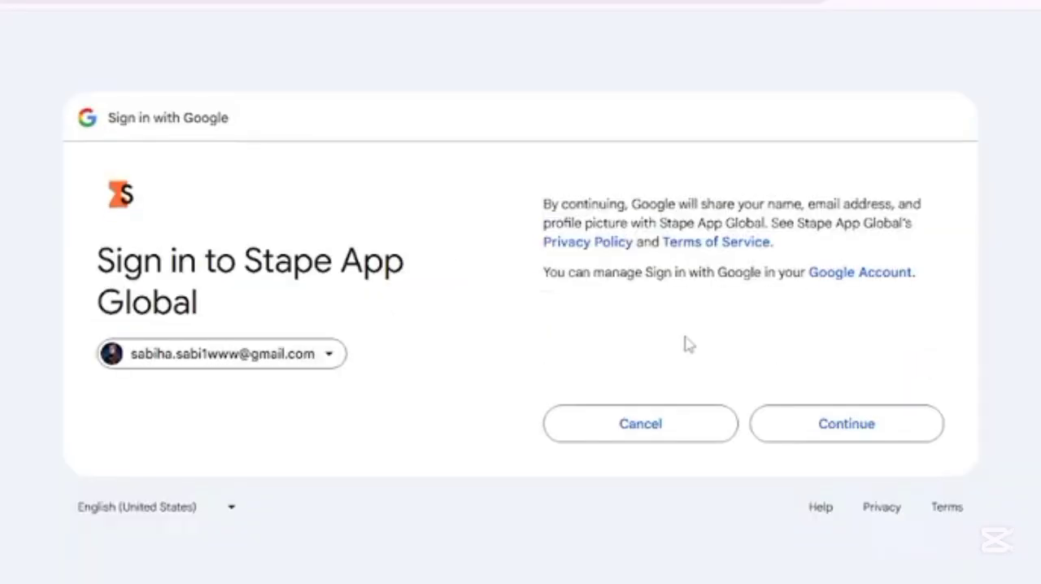
pyautogui.click(797, 438)
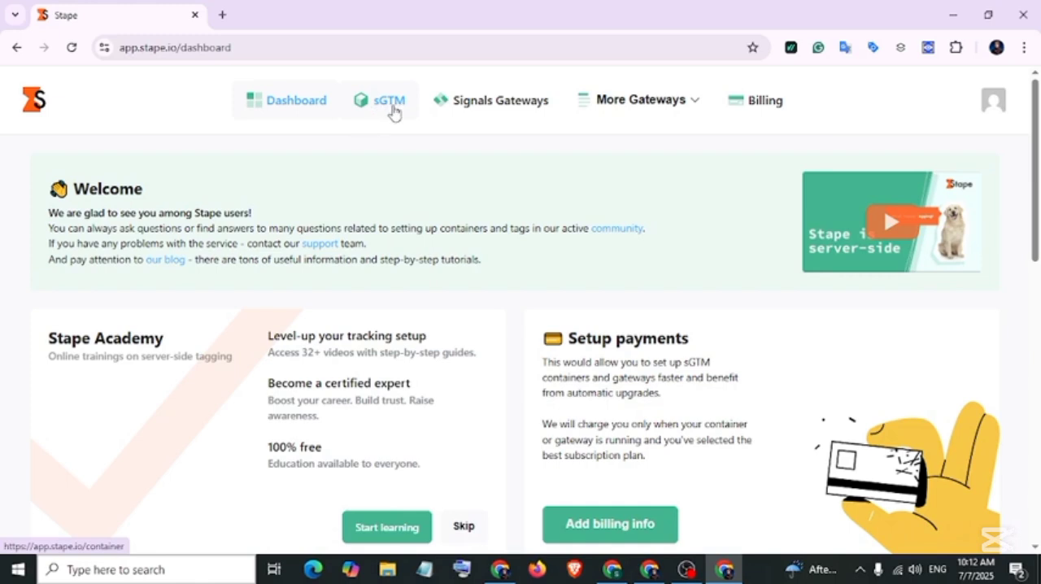
# Start a new sGTM container in Stape, naming it with the owner's full name followed by "[Server1]".
pyautogui.click(394, 111)
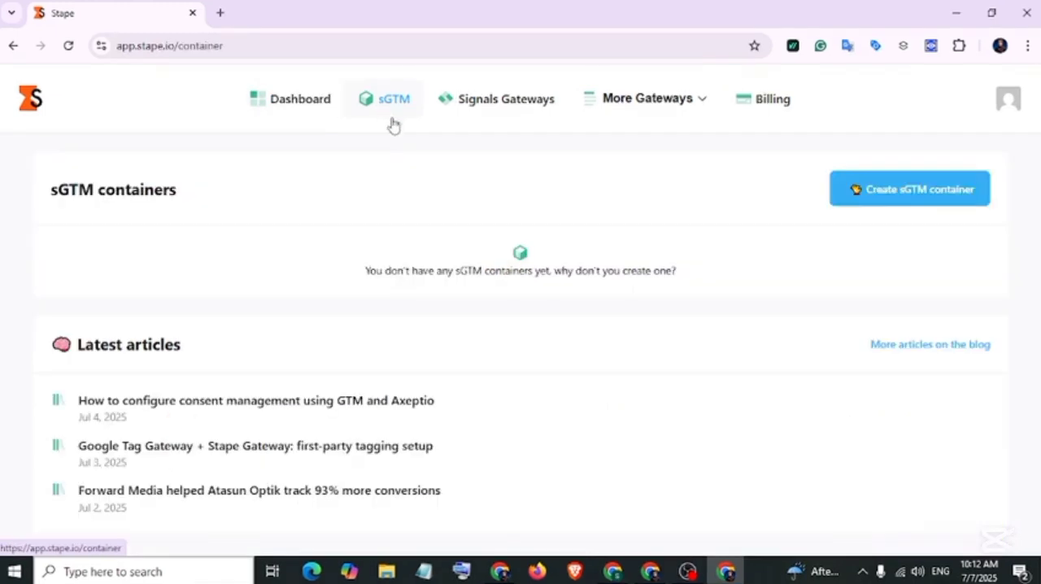
pyautogui.click(911, 195)
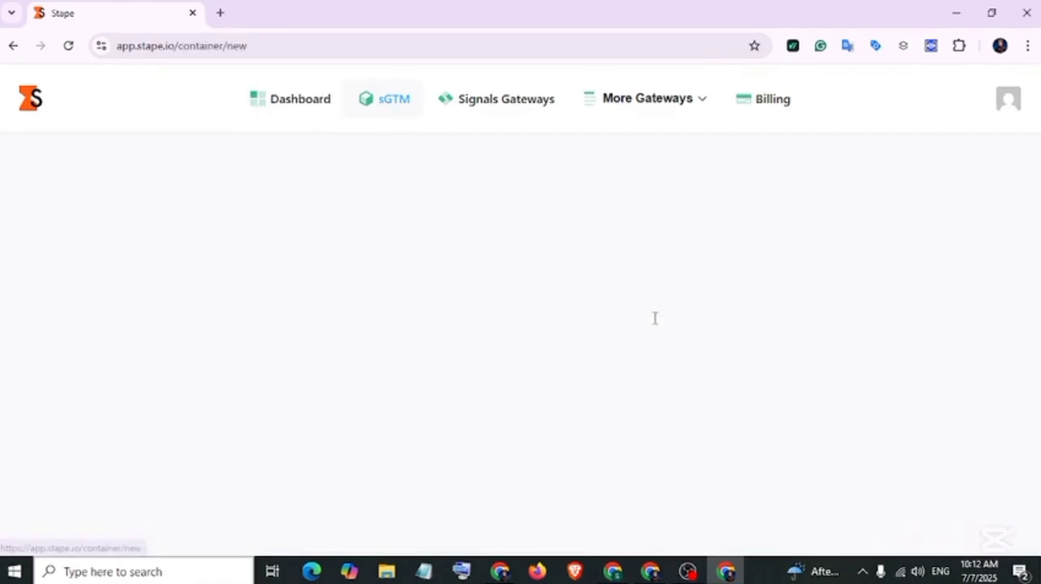
pyautogui.click(674, 257)
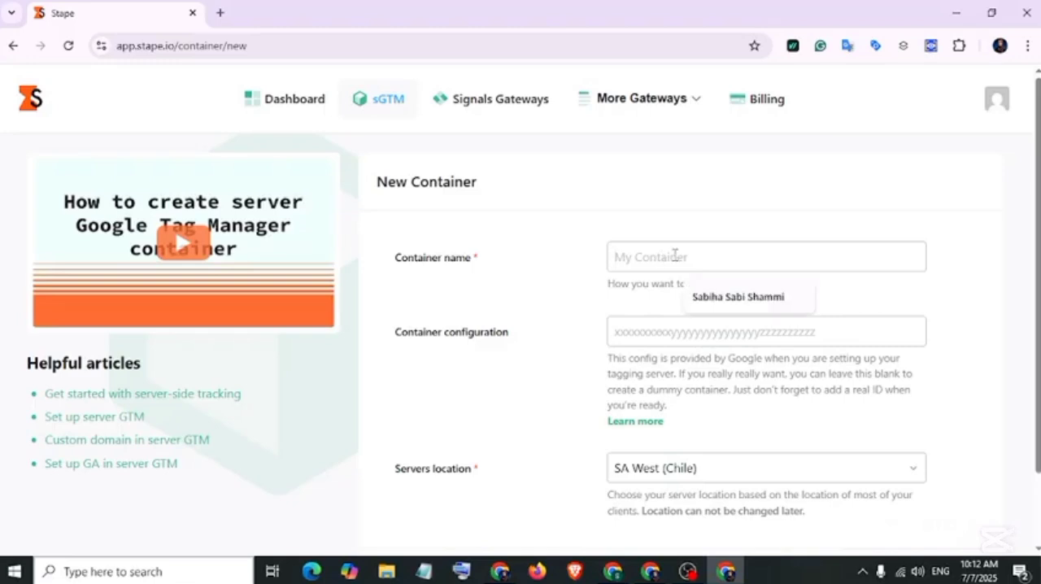
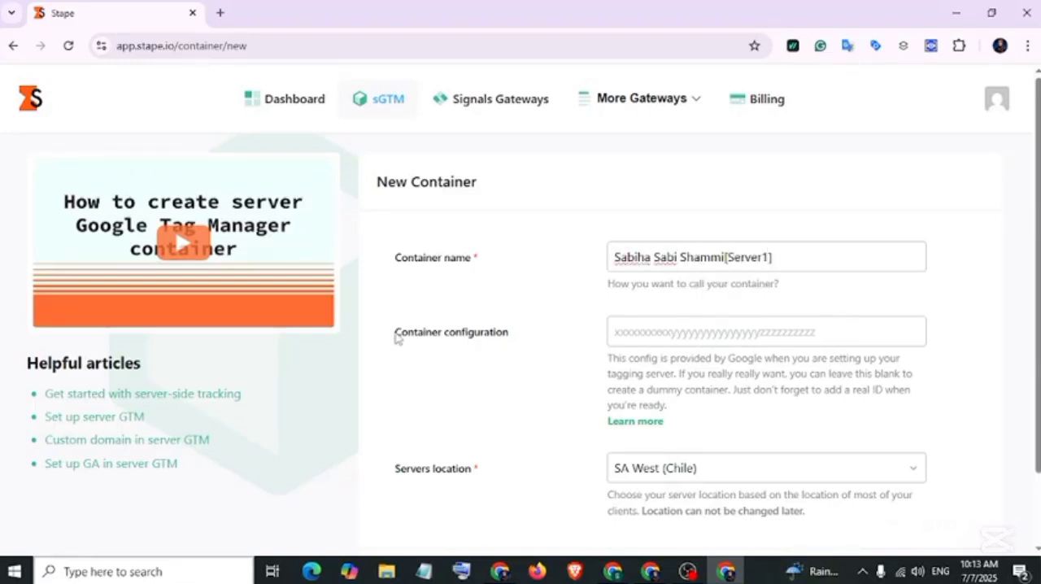
# Copy the container config from Tag Manager's manual provisioning dialog and paste it as the Stape container configuration.
pyautogui.moveTo(397, 337); pyautogui.dragTo(518, 340)
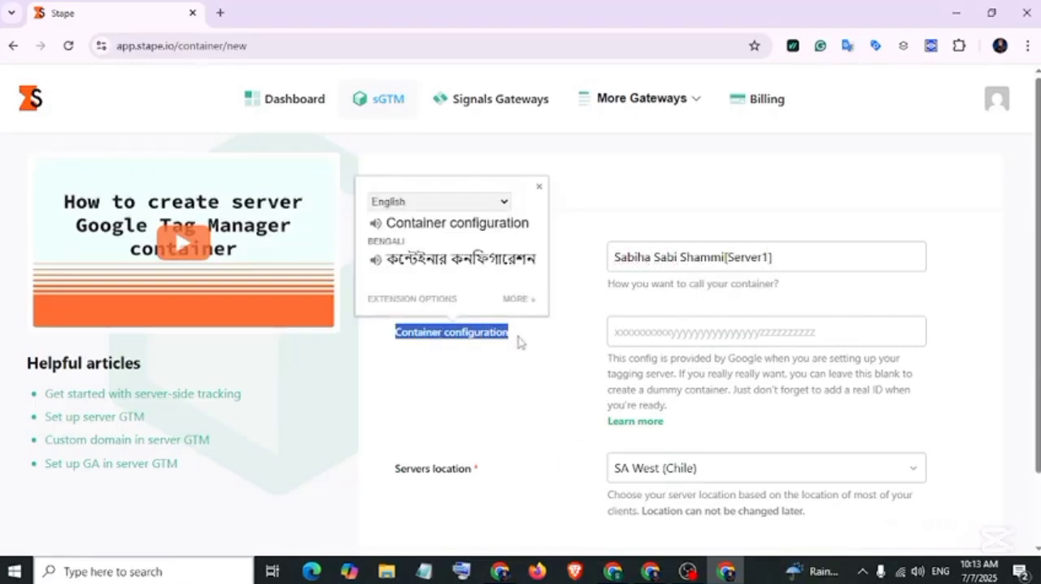
pyautogui.moveTo(651, 571)
pyautogui.click(651, 488)
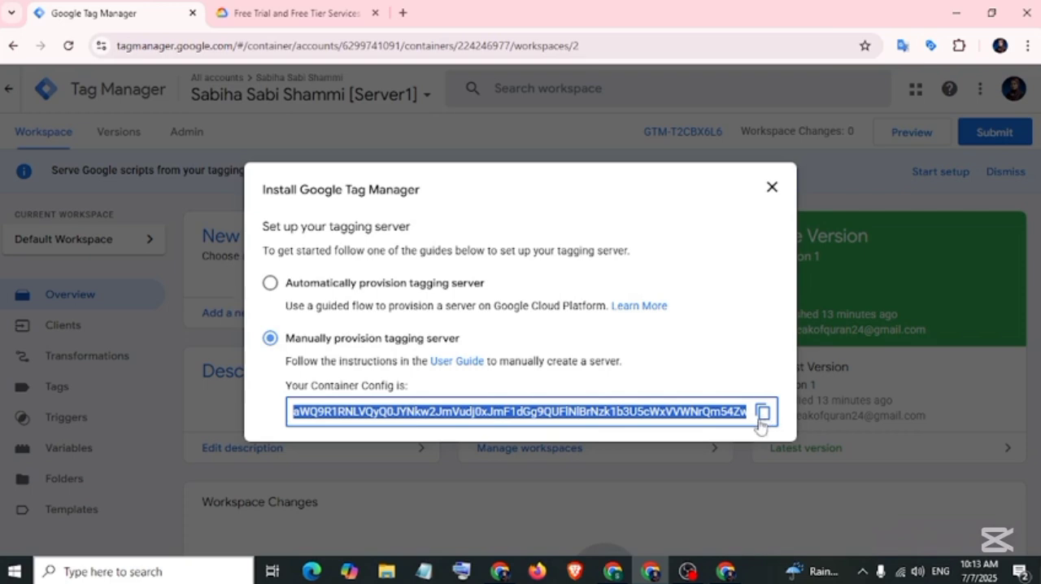
pyautogui.click(763, 413)
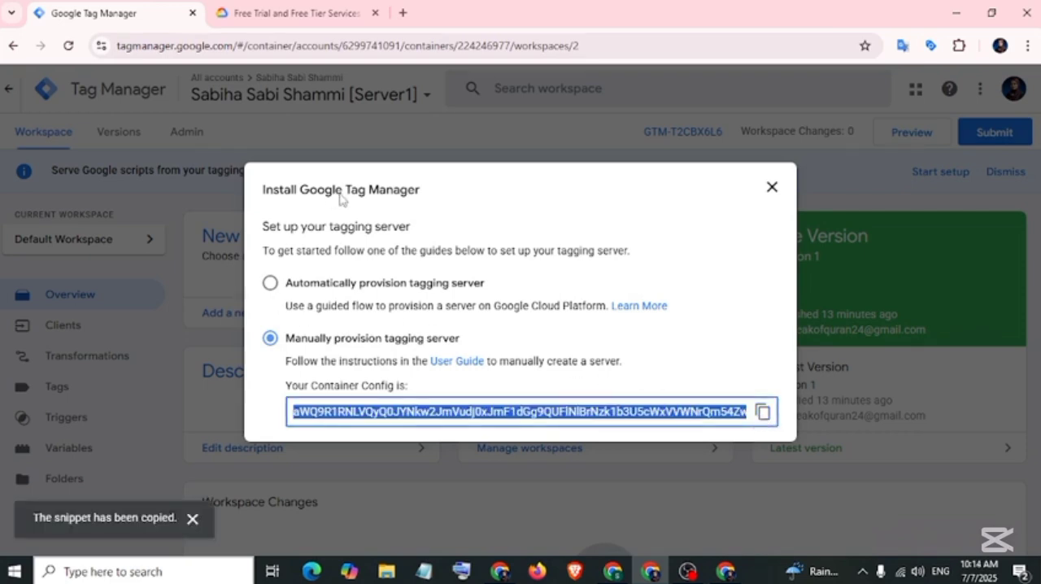
pyautogui.click(726, 571)
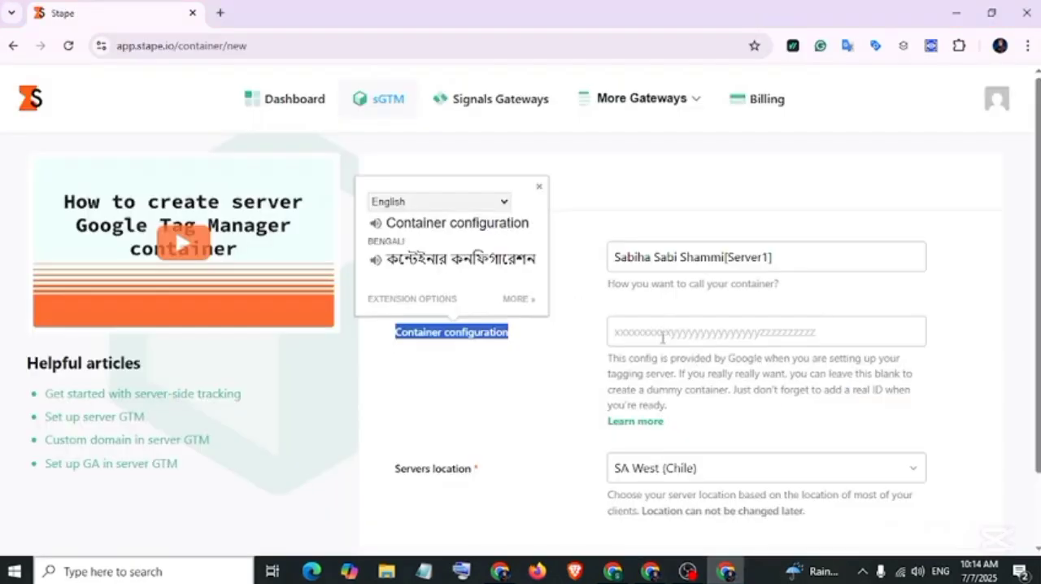
pyautogui.rightClick(661, 332)
pyautogui.click(696, 368)
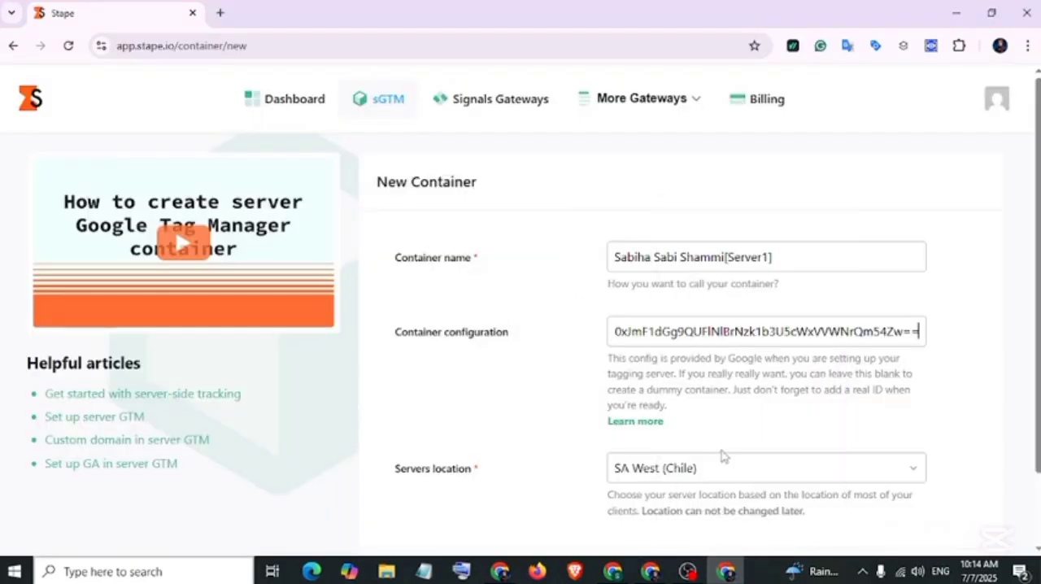
# Set the servers location to AP South (India) and create the container.
pyautogui.scroll(-1, 393, 401)
pyautogui.moveTo(396, 397); pyautogui.dragTo(478, 399)
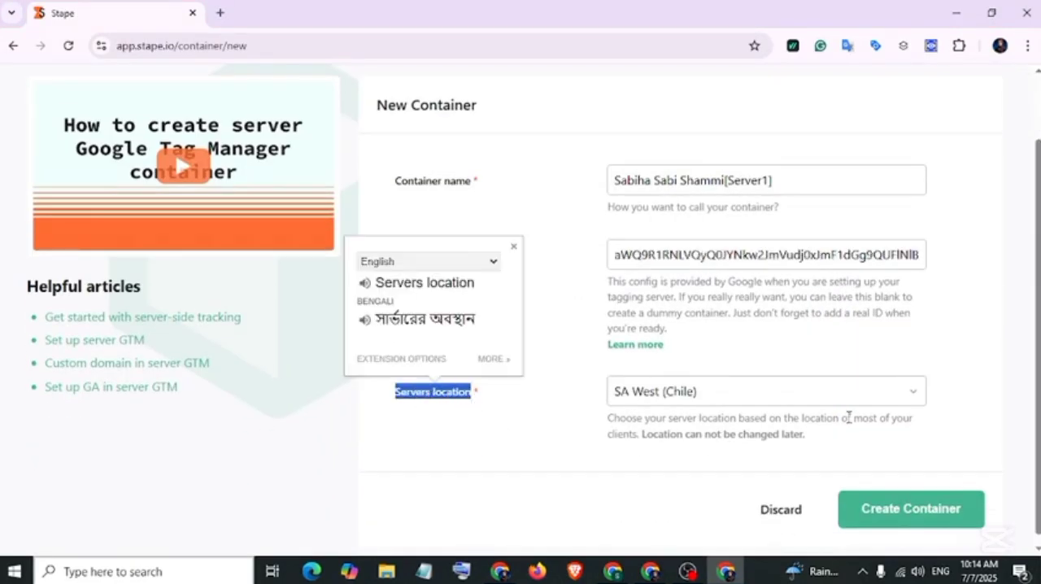
pyautogui.click(913, 398)
pyautogui.scroll(-3, 753, 469)
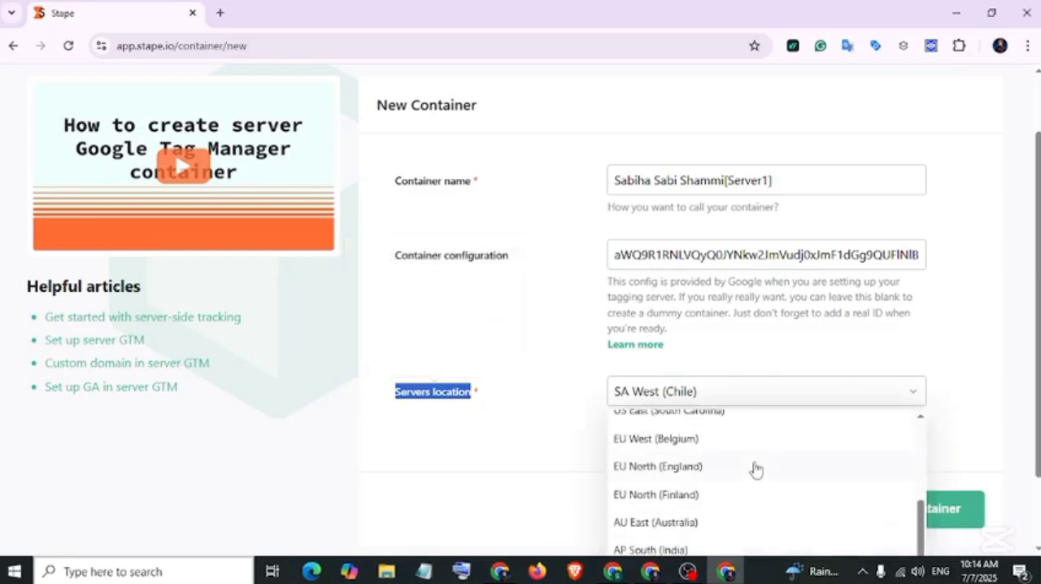
pyautogui.scroll(-5, 756, 470)
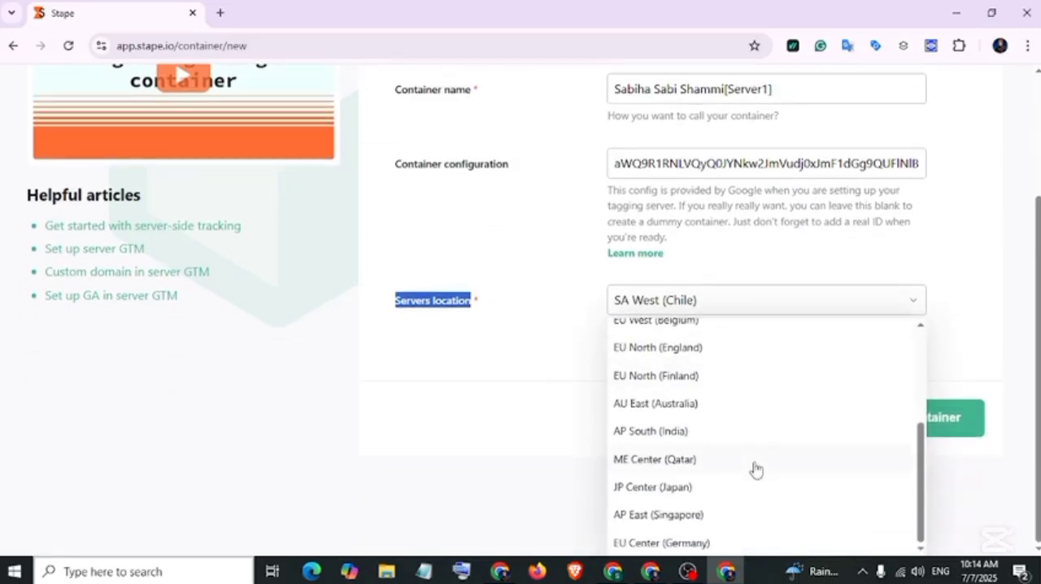
pyautogui.click(732, 434)
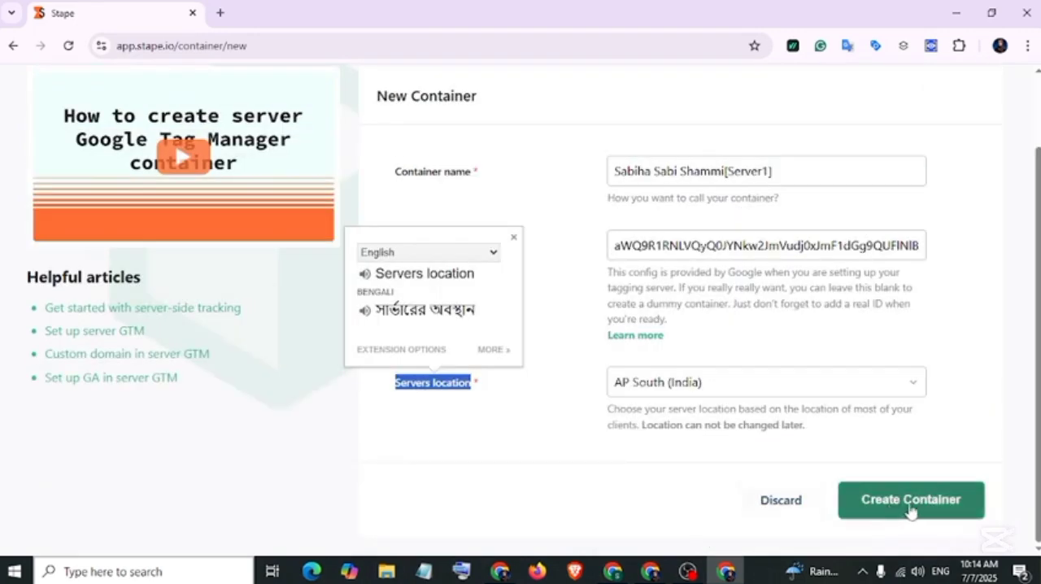
pyautogui.click(909, 509)
# Review the monthly subscription plans offered for the new container, from Free up to Enterprise+ and Hand made.
pyautogui.scroll(-2, 456, 225)
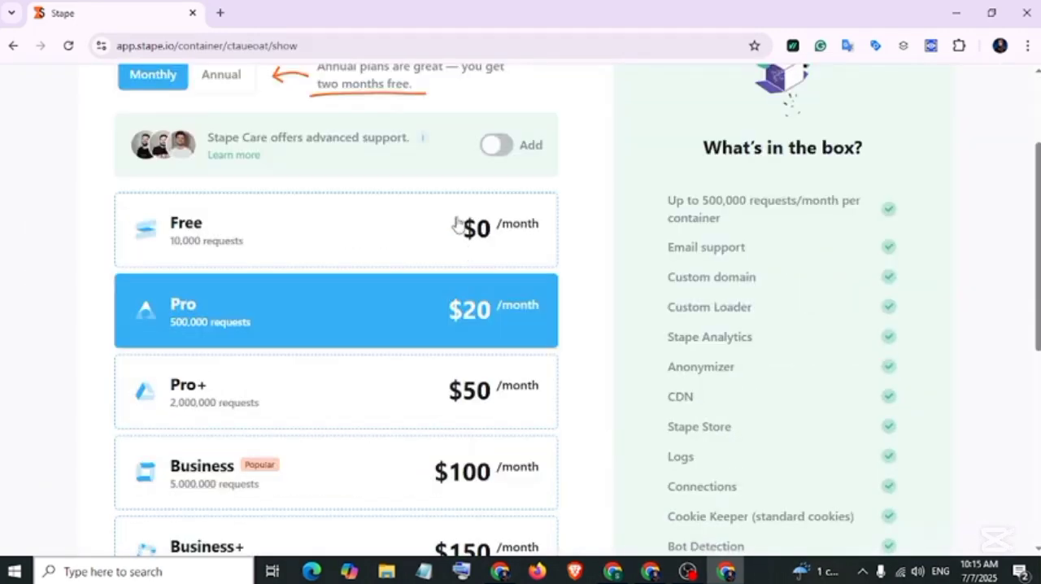
pyautogui.scroll(-2, 449, 264)
pyautogui.scroll(4, 445, 409)
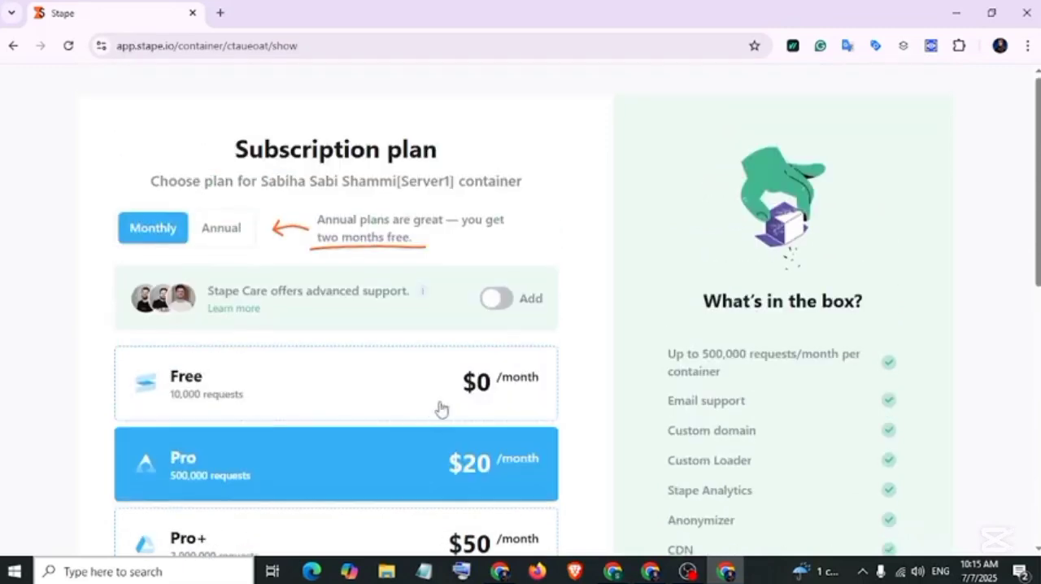
pyautogui.scroll(-4, 430, 416)
pyautogui.scroll(3, 195, 325)
pyautogui.scroll(-2, 195, 325)
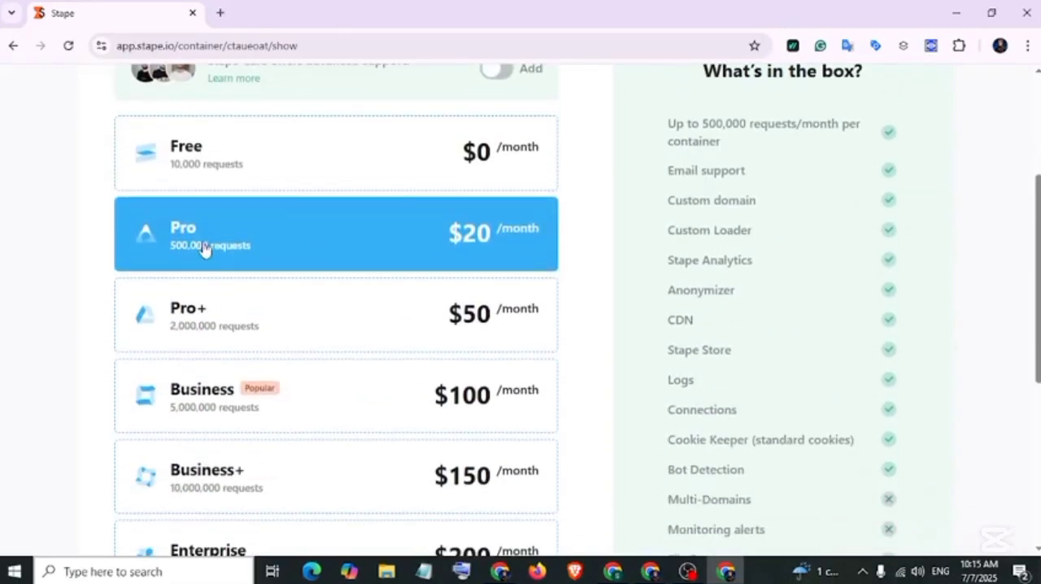
pyautogui.scroll(-1, 205, 247)
pyautogui.scroll(-1, 209, 251)
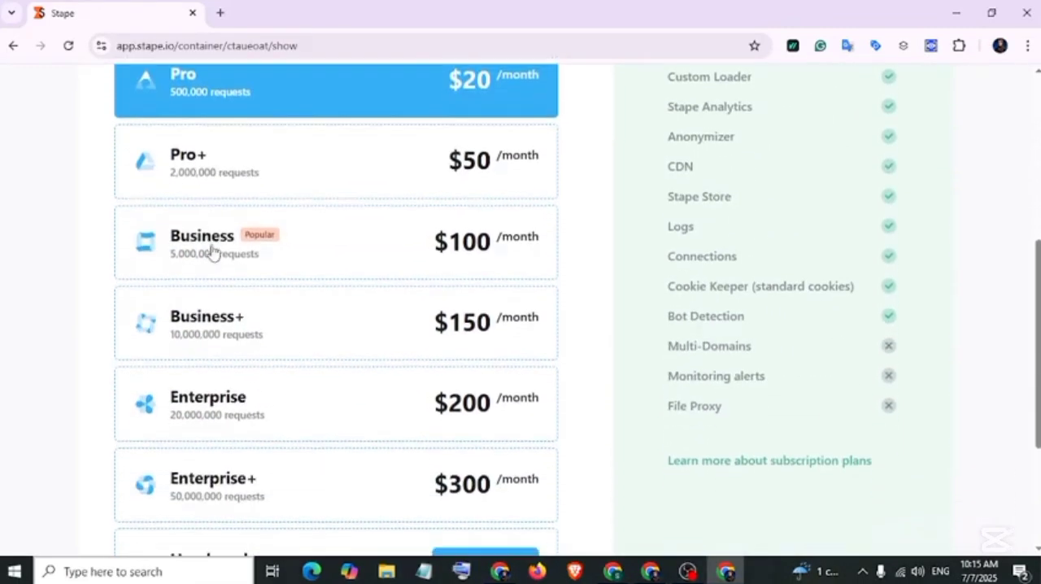
pyautogui.scroll(-1, 238, 250)
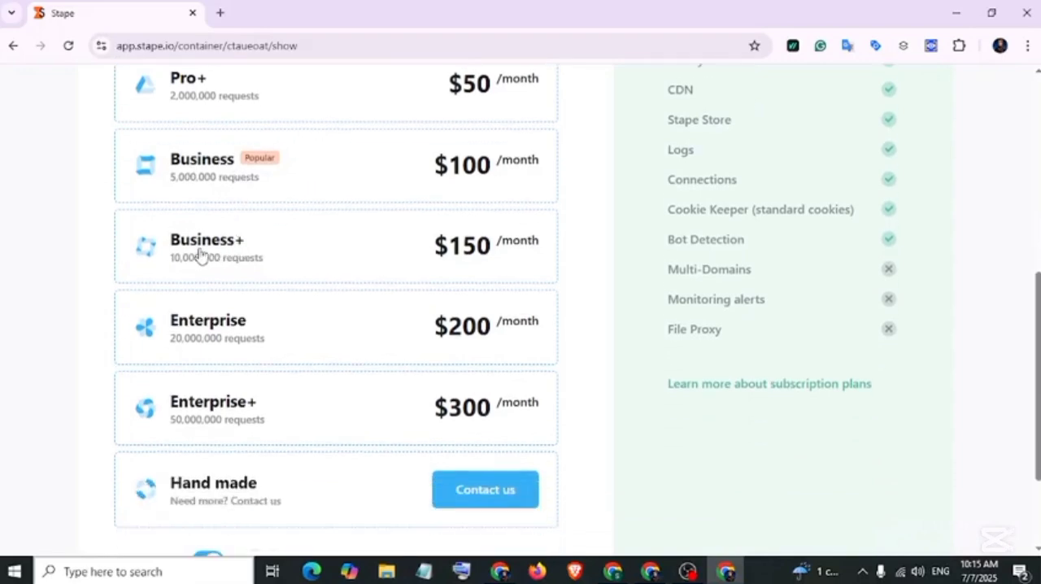
pyautogui.scroll(-1, 241, 336)
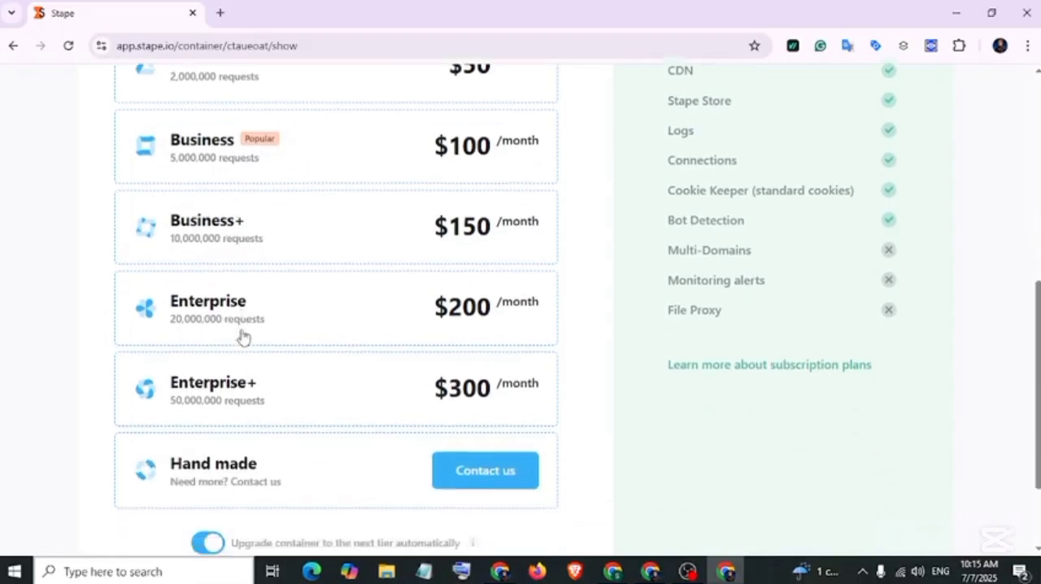
pyautogui.scroll(-1, 238, 342)
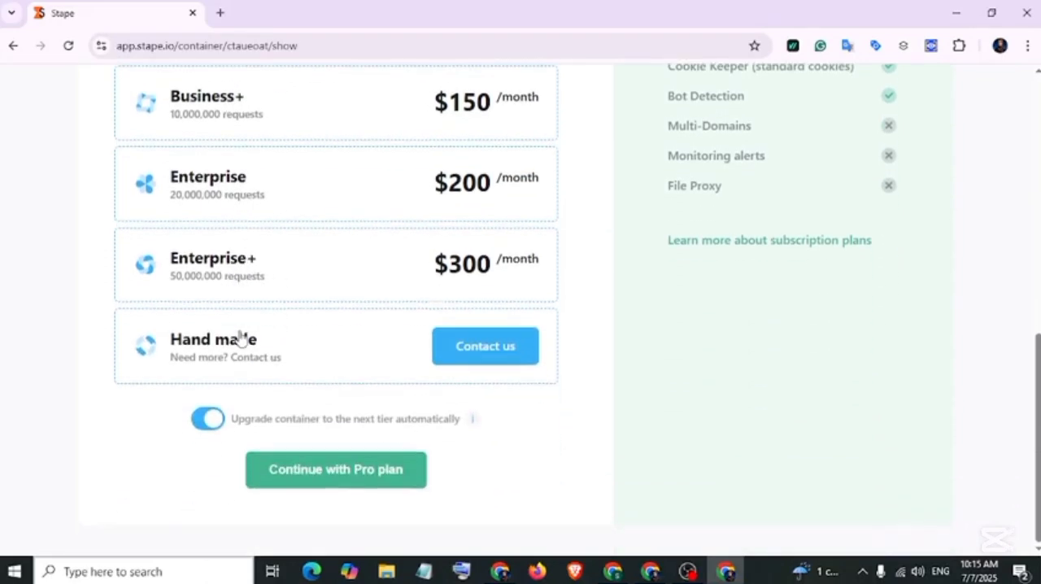
pyautogui.scroll(7, 267, 361)
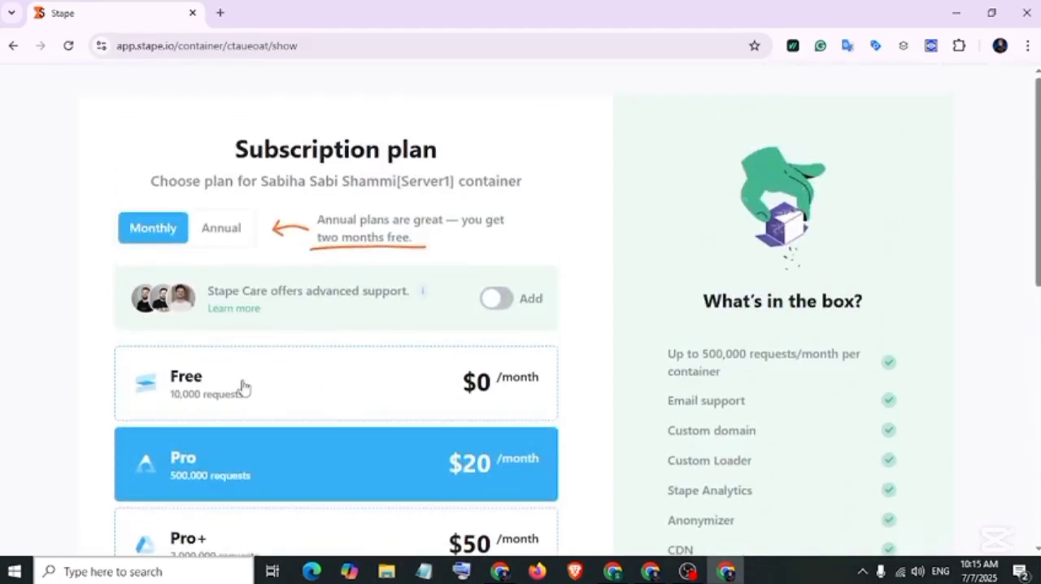
# Choose the Free plan for the container, turn off automatic upgrading to the next tier, and continue.
pyautogui.click(287, 392)
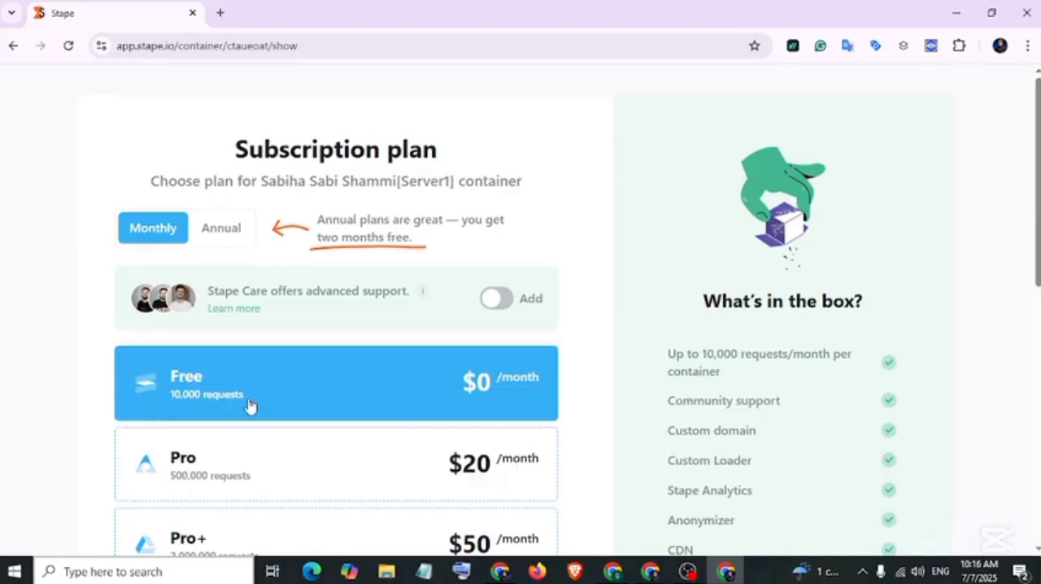
pyautogui.scroll(-6, 333, 269)
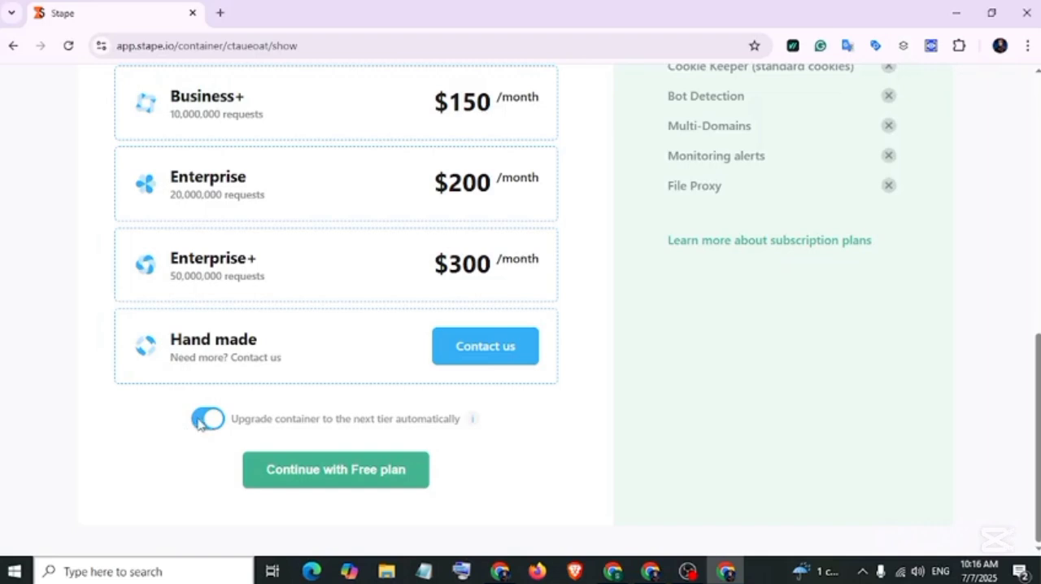
pyautogui.click(199, 421)
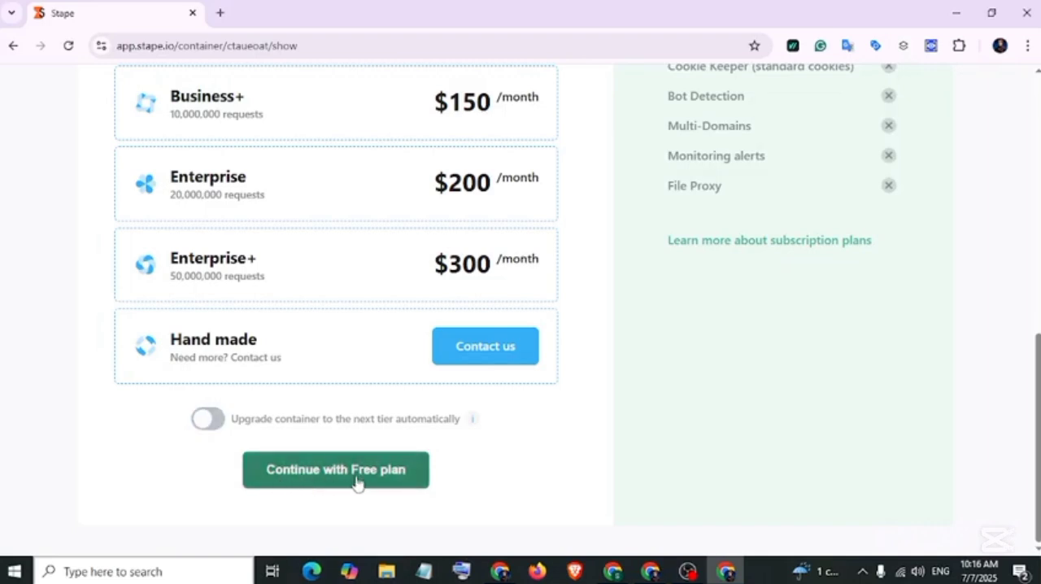
pyautogui.click(383, 480)
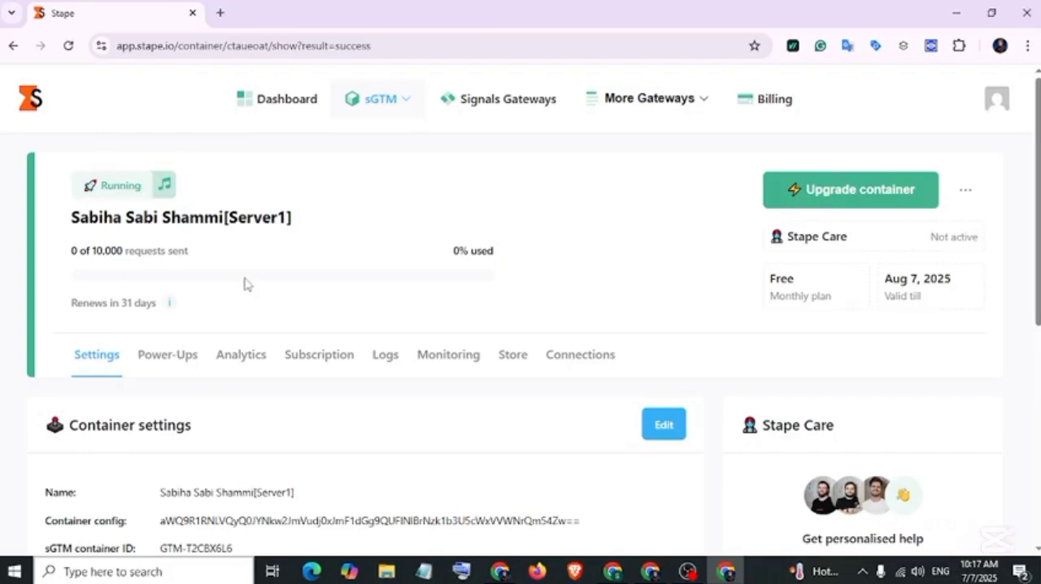
# Copy the container's default tagging server URL from the Domains section of its Stape settings.
pyautogui.scroll(-5, 244, 284)
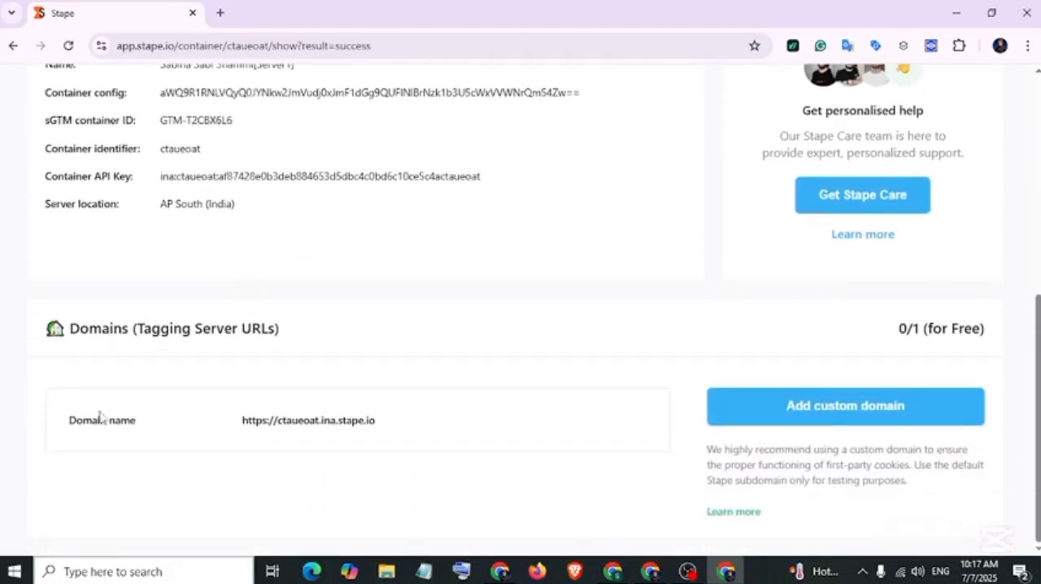
pyautogui.moveTo(65, 420); pyautogui.dragTo(372, 430)
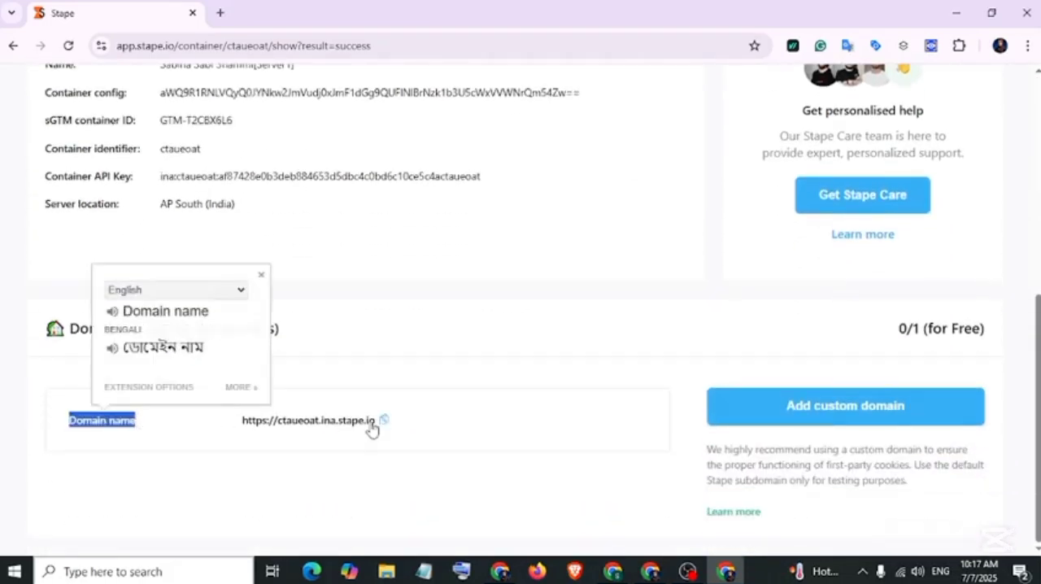
pyautogui.click(906, 430)
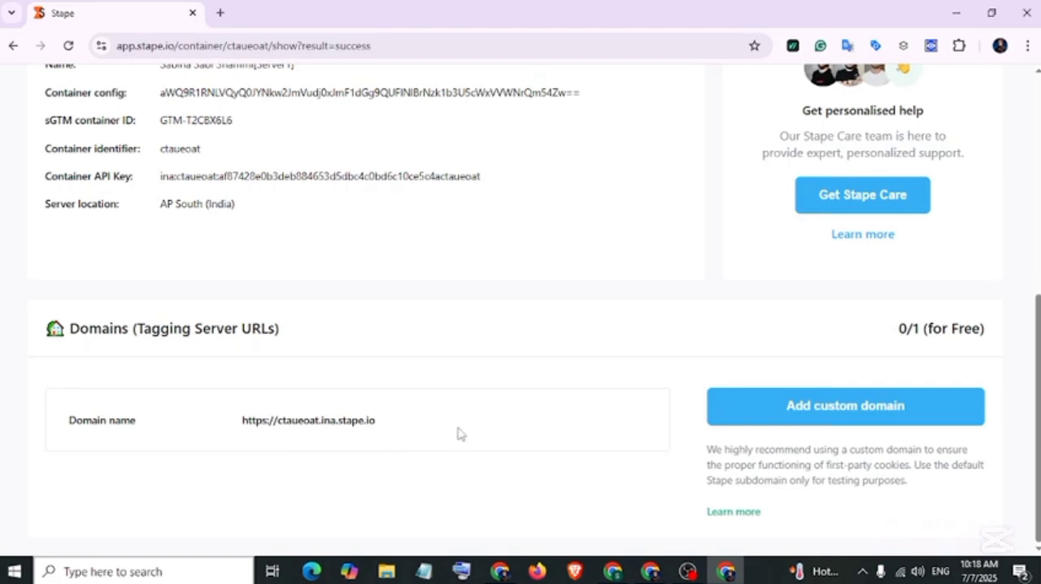
pyautogui.click(385, 423)
# Switch to Tag Manager, dismiss the install dialog, and add an empty server container URL entry in the container settings.
pyautogui.click(651, 571)
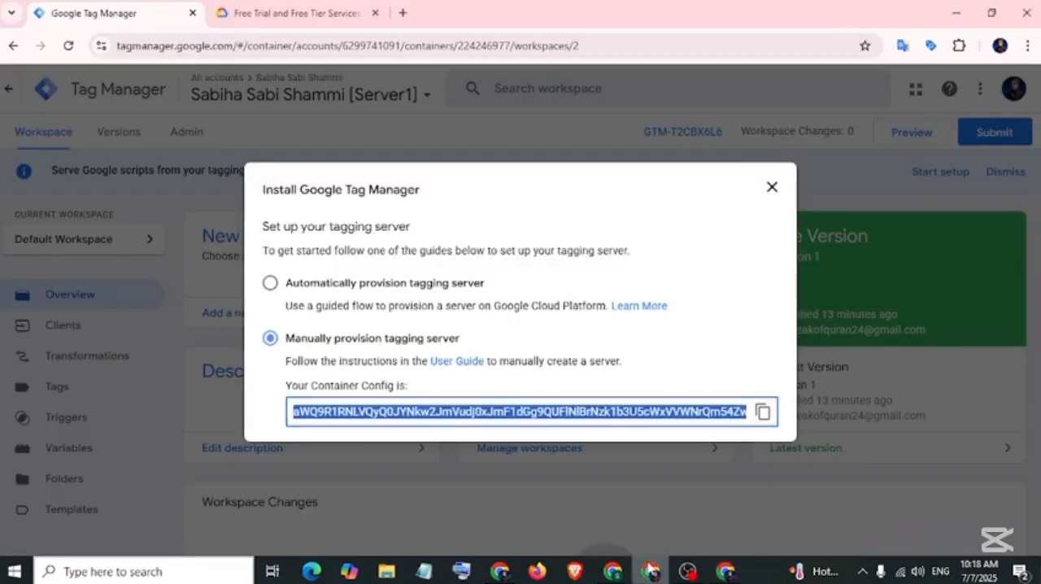
pyautogui.click(772, 188)
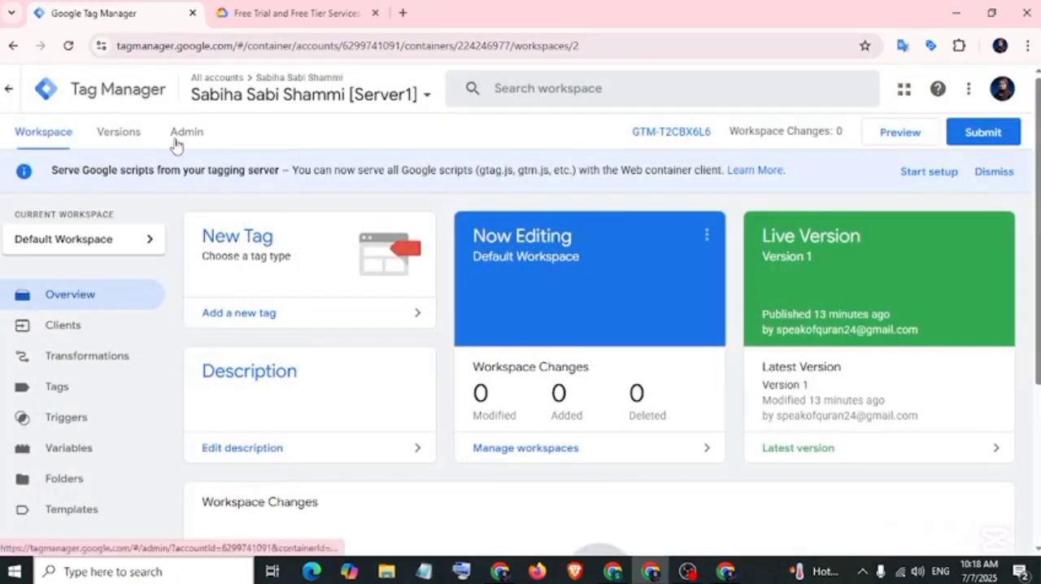
pyautogui.click(182, 135)
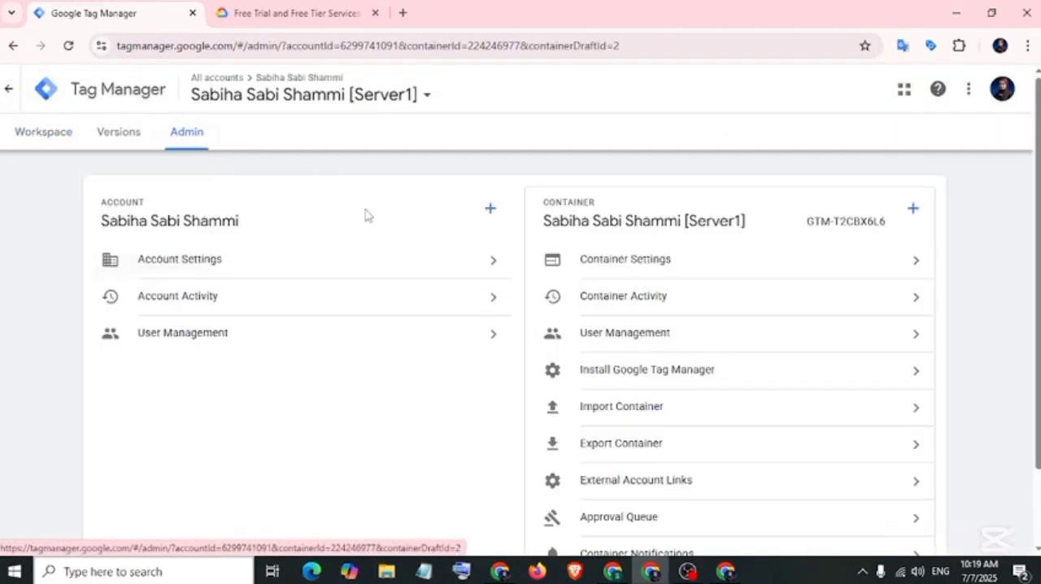
pyautogui.click(616, 262)
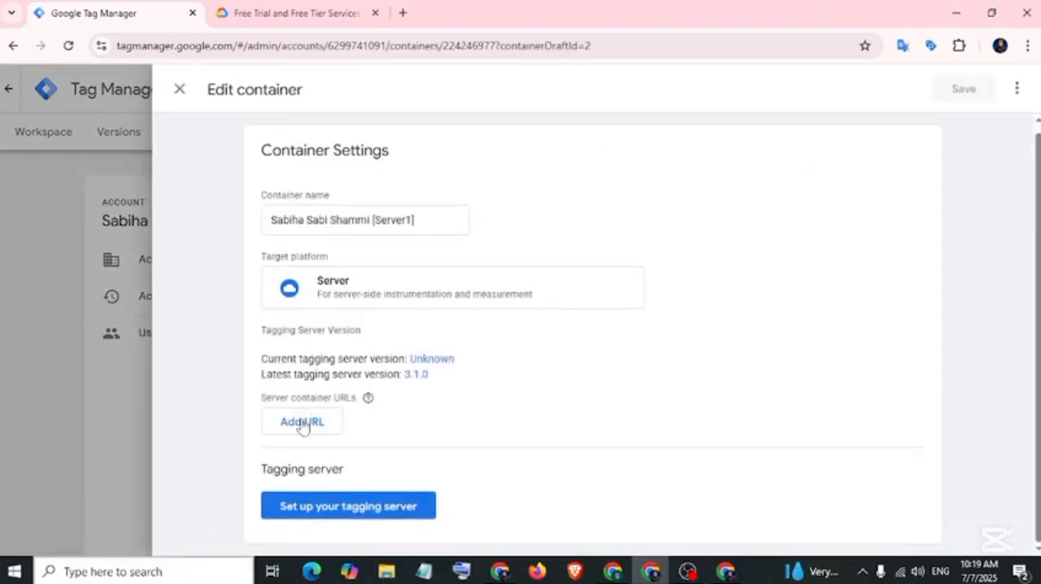
pyautogui.click(290, 427)
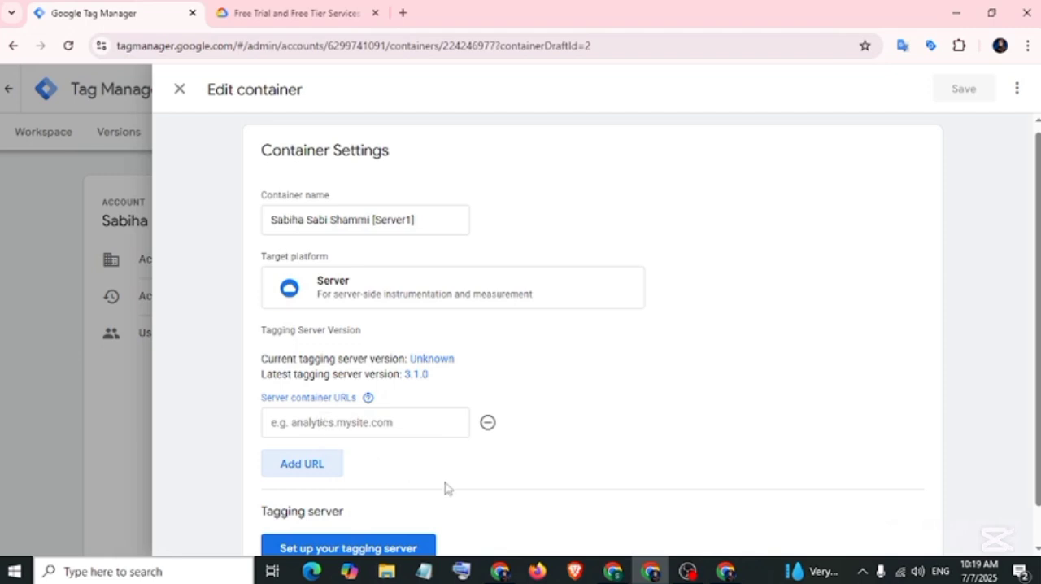
pyautogui.click(718, 571)
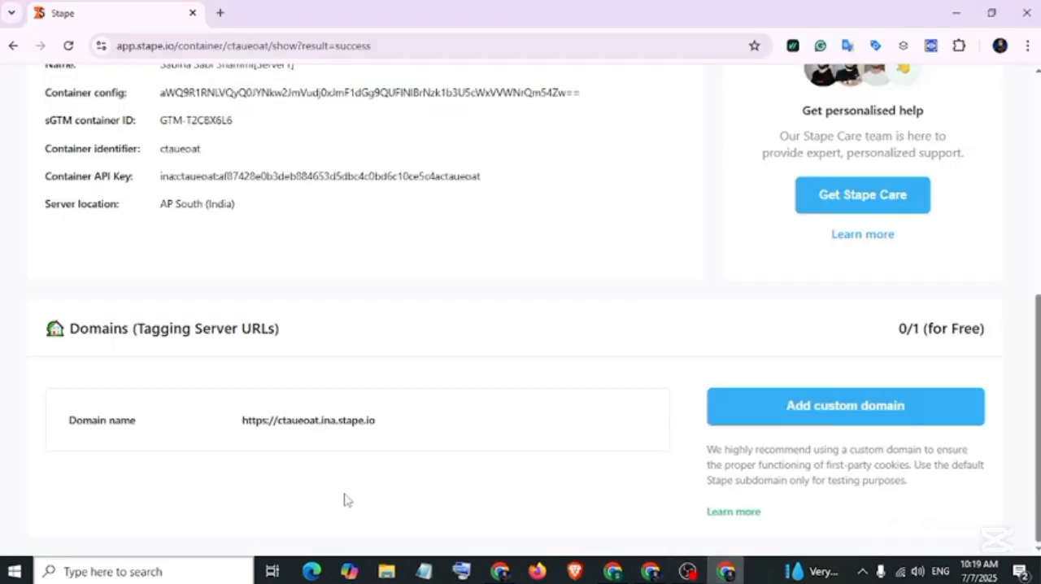
pyautogui.click(387, 428)
pyautogui.hotkey('alt', 'Tab')
pyautogui.rightClick(342, 422)
pyautogui.click(365, 241)
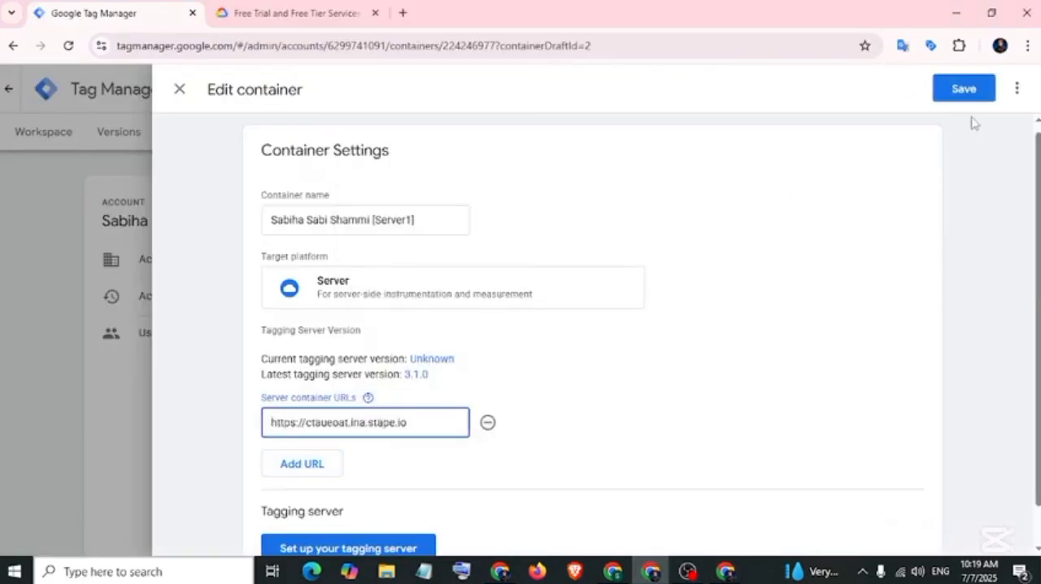
pyautogui.click(963, 89)
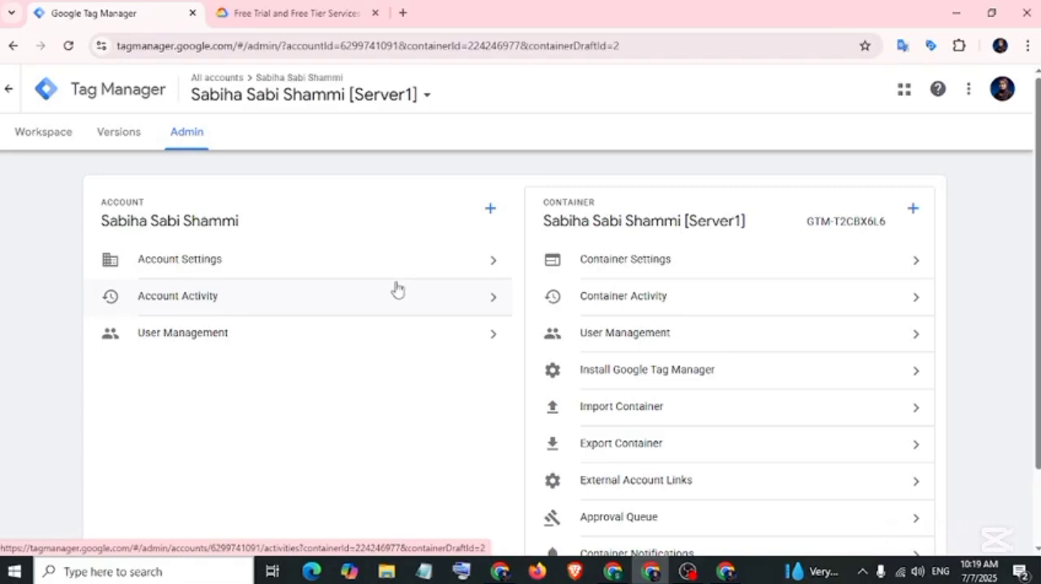
# Preview the server container from the workspace and check the Tags and Event Data summaries in debug mode.
pyautogui.click(44, 135)
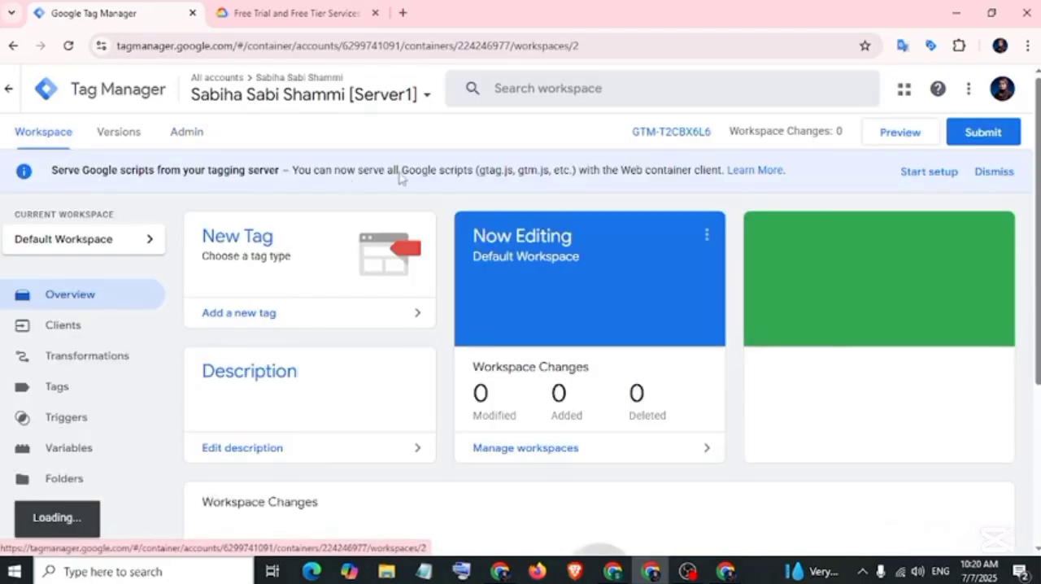
pyautogui.click(895, 134)
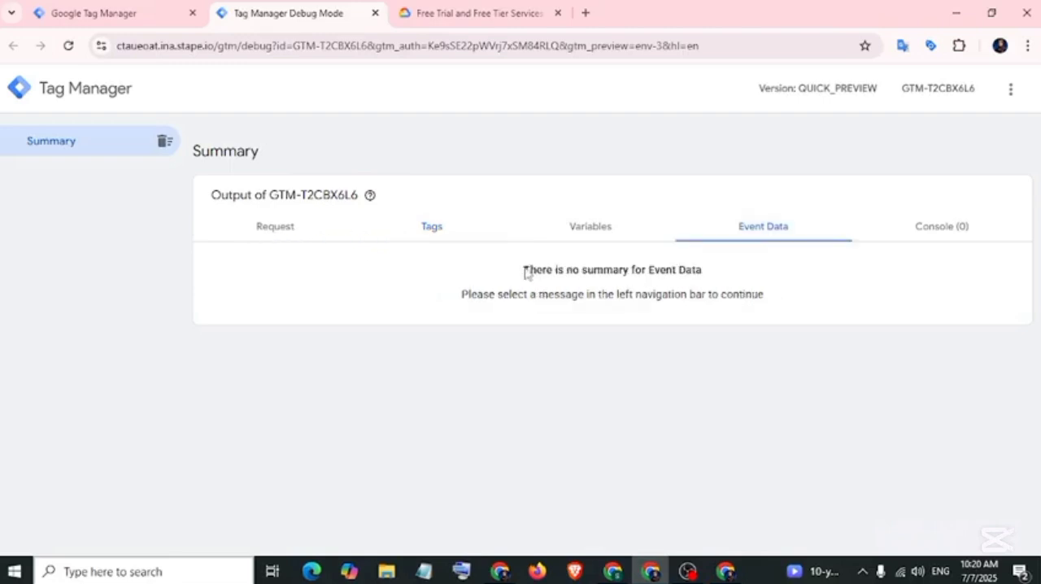
pyautogui.moveTo(525, 271); pyautogui.dragTo(702, 284)
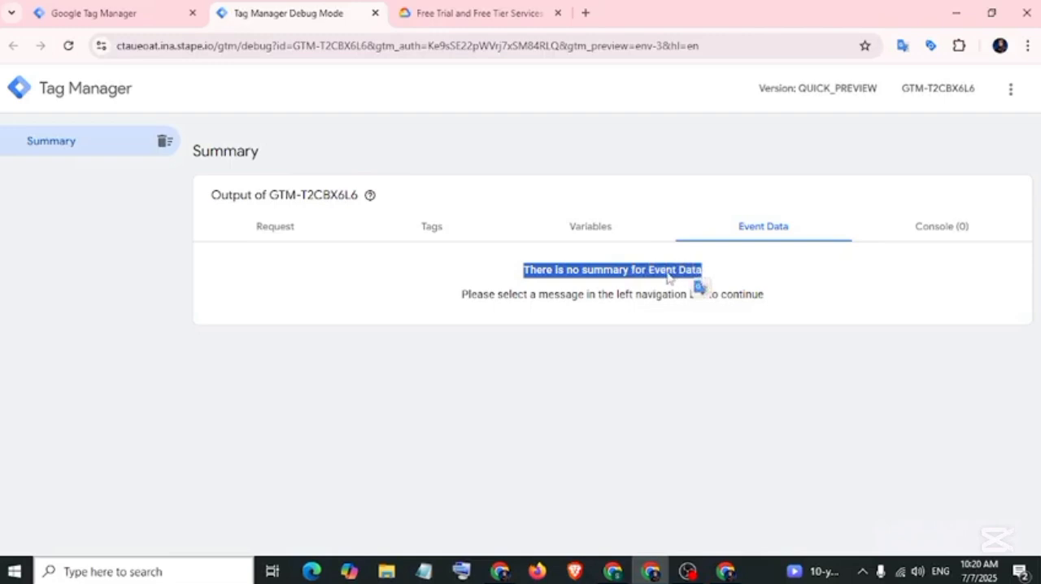
pyautogui.click(585, 335)
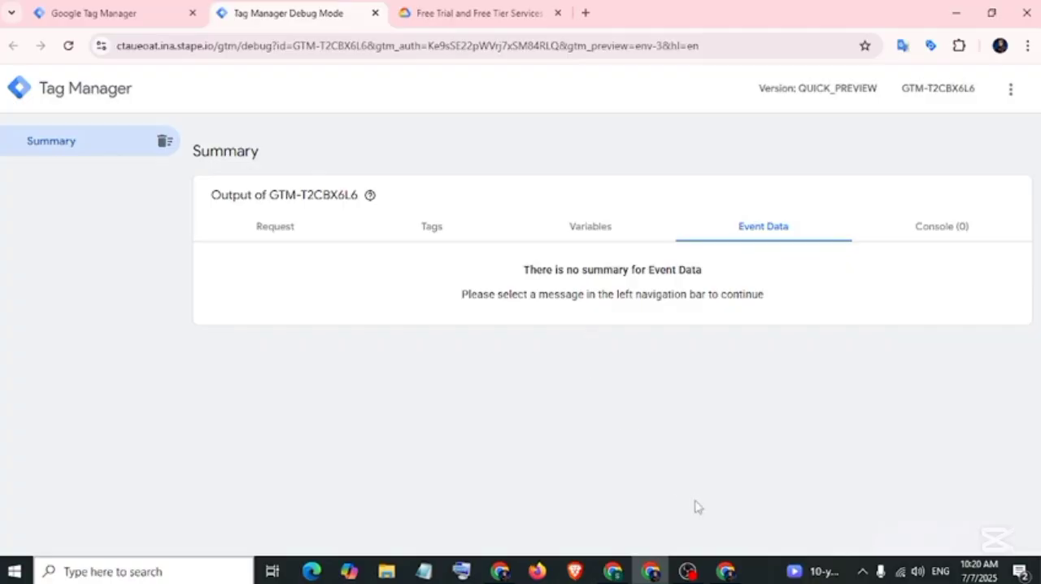
# Switch back to Stape, open the account settings, and set a portrait photo as the profile avatar.
pyautogui.click(725, 571)
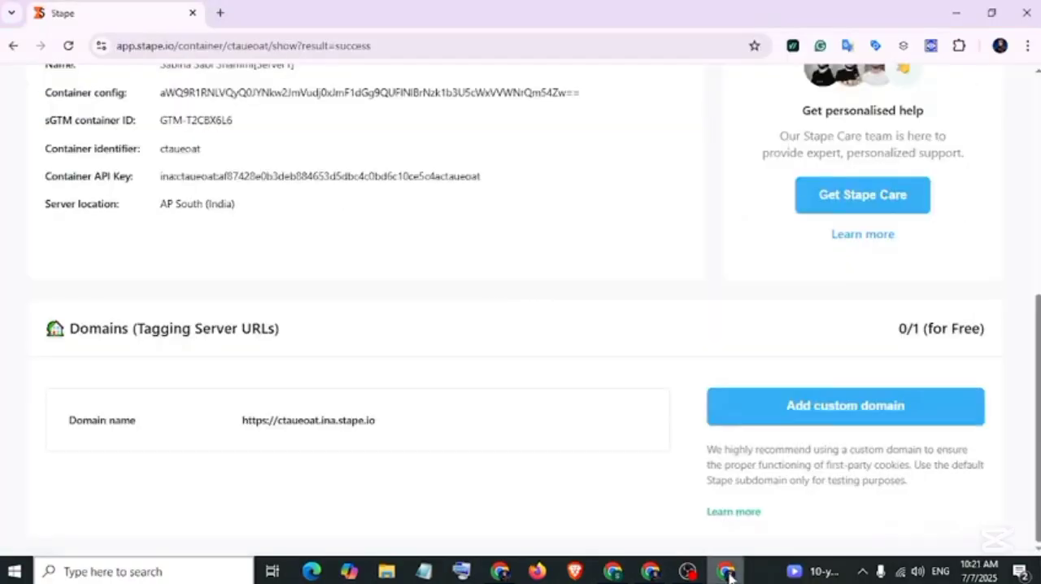
pyautogui.scroll(5, 550, 393)
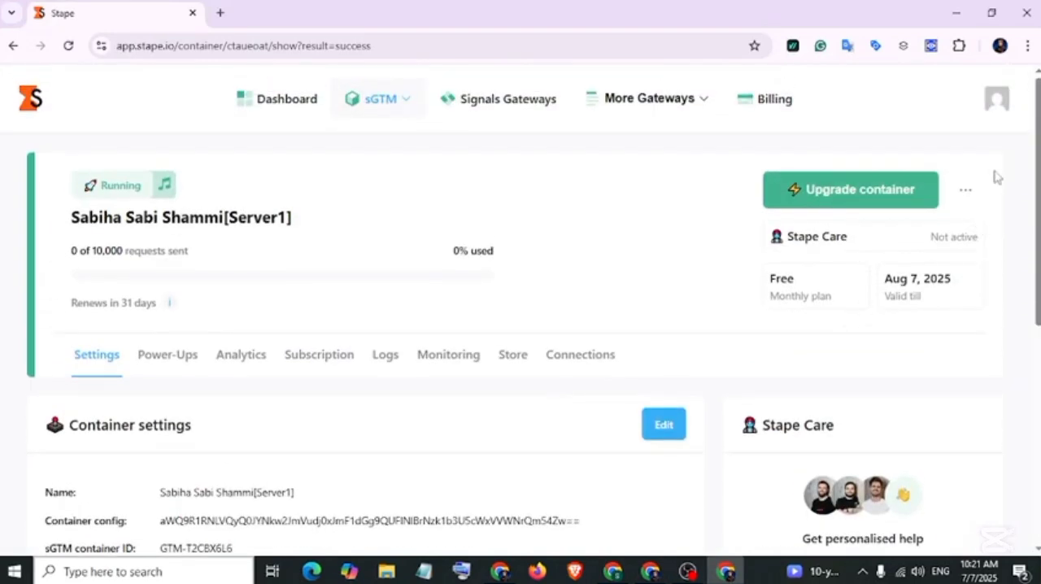
pyautogui.click(997, 108)
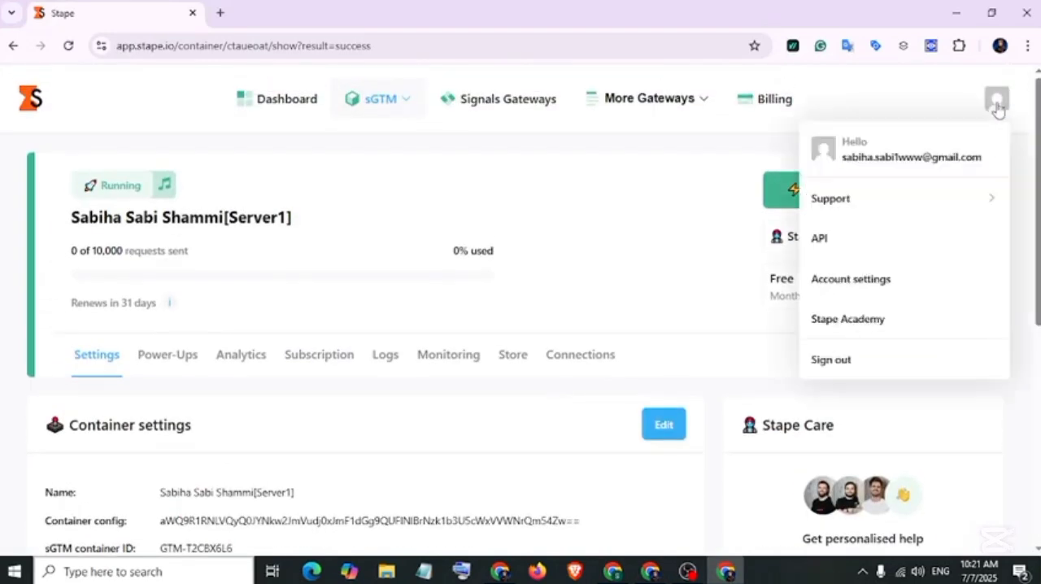
pyautogui.click(851, 279)
pyautogui.scroll(-2, 288, 349)
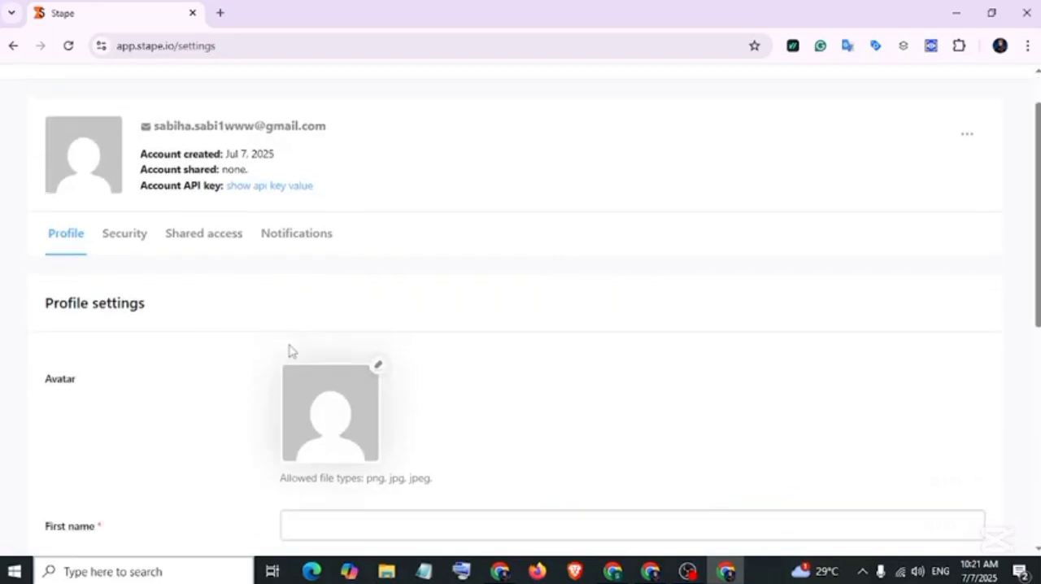
pyautogui.scroll(-2, 288, 350)
pyautogui.scroll(2, 325, 379)
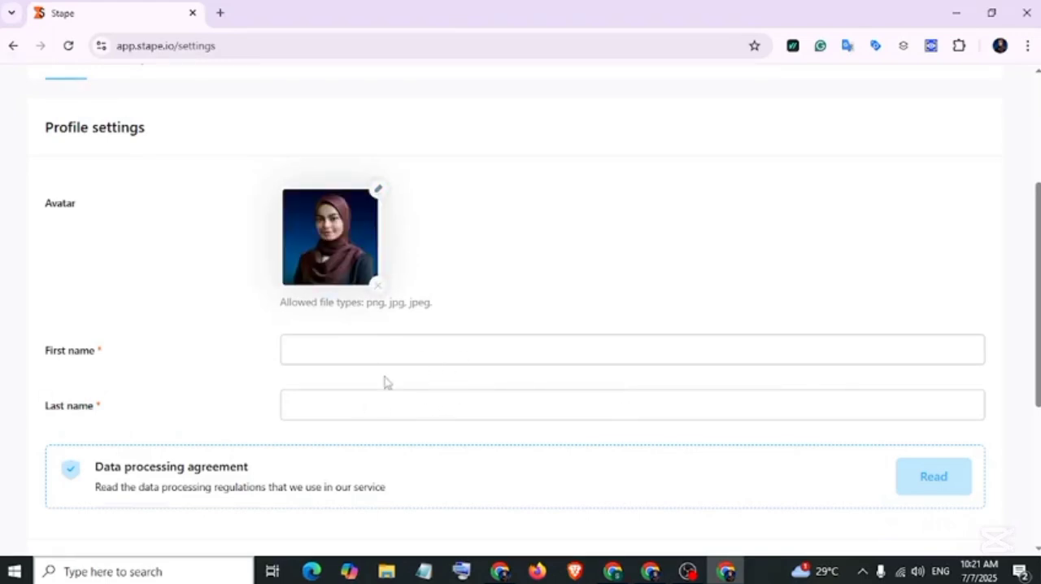
# Fill in the account owner's first name and last name in the profile settings.
pyautogui.click(339, 350)
pyautogui.click(332, 405)
# Share the workspace with the recipient's Stape user email, including all current and new containers and billing view and edit rights.
pyautogui.scroll(2, 174, 268)
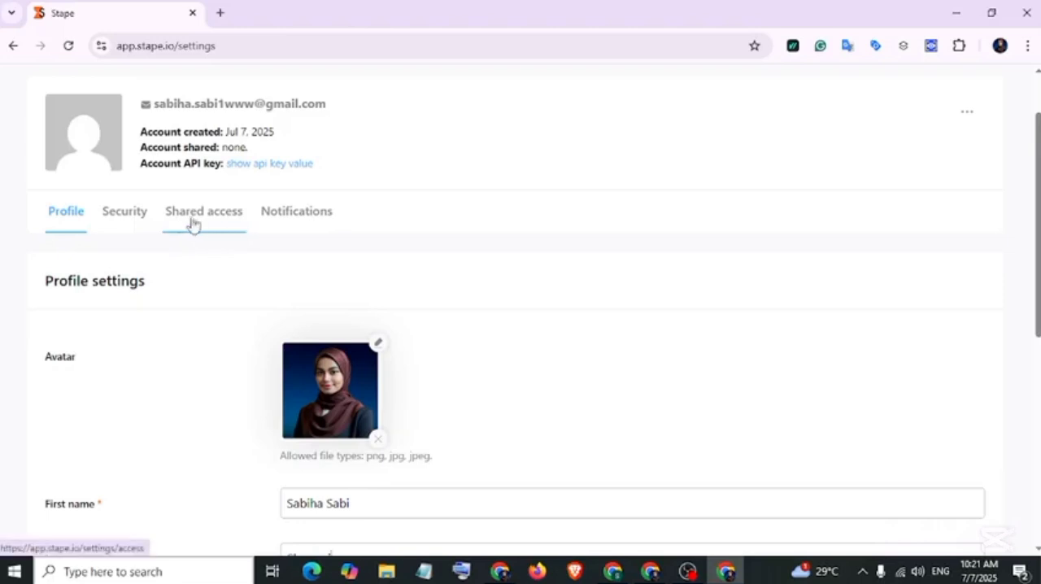
pyautogui.click(219, 220)
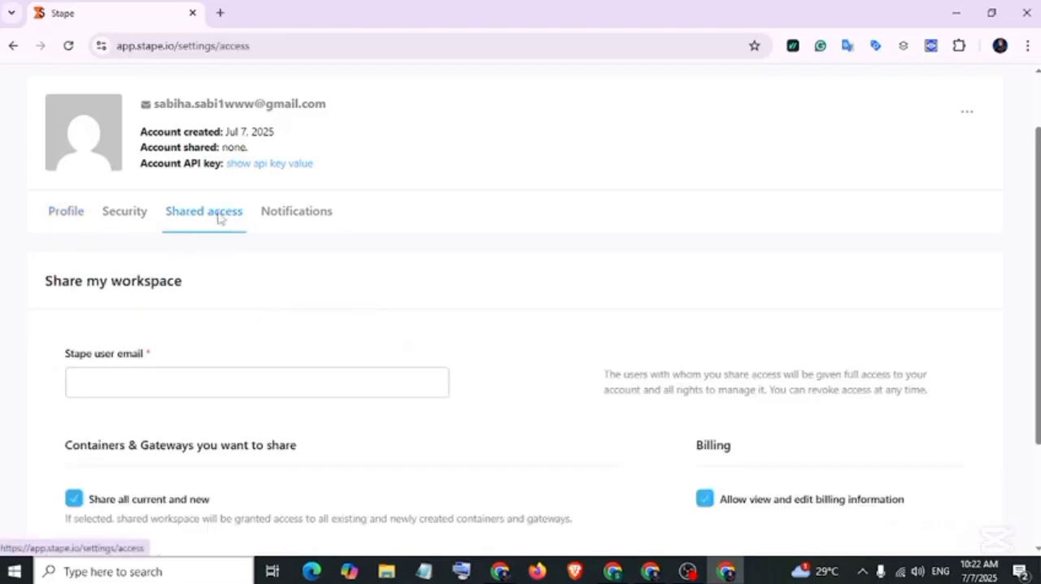
pyautogui.tripleClick(224, 383)
pyautogui.click(257, 384)
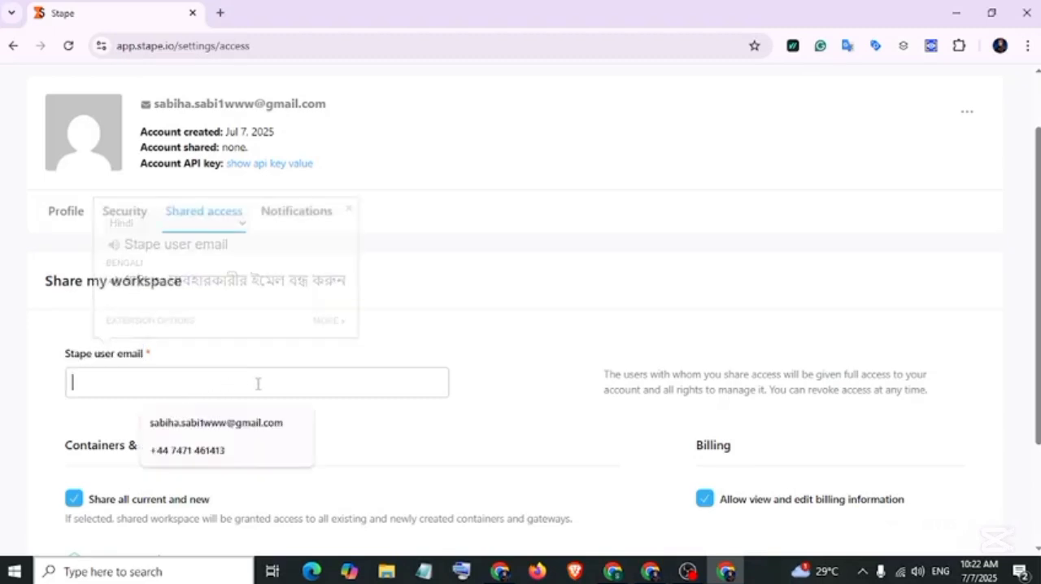
pyautogui.hotkey('ctrl', 'v')
pyautogui.scroll(-2, 331, 355)
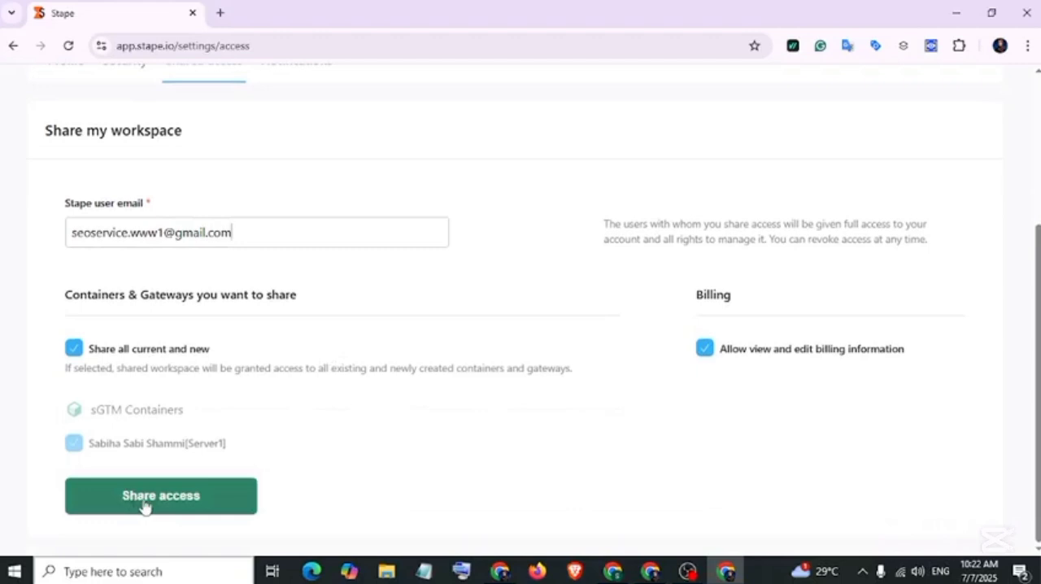
pyautogui.click(198, 510)
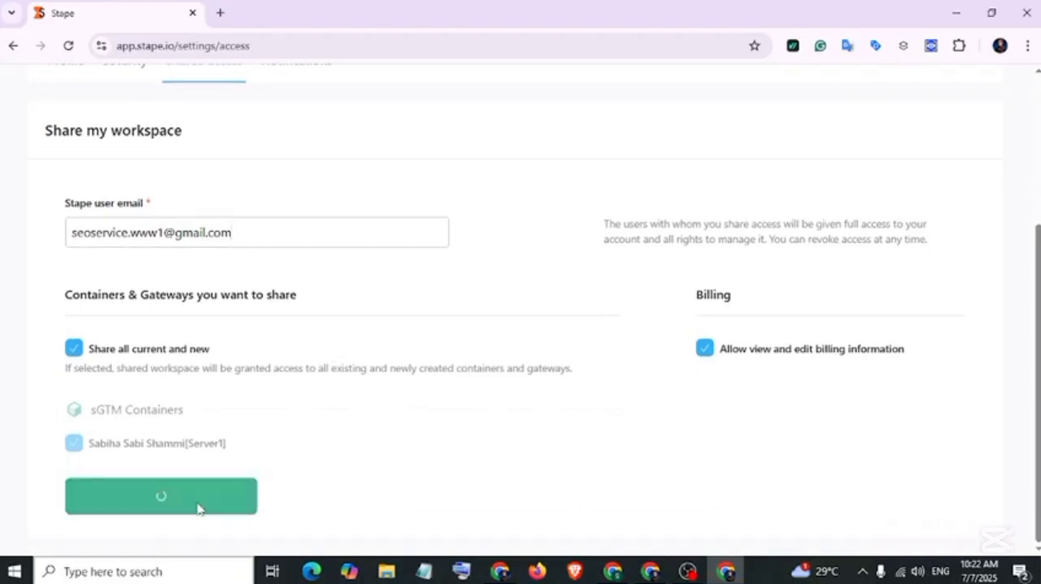
pyautogui.moveTo(114, 431); pyautogui.dragTo(171, 456)
pyautogui.moveTo(254, 457); pyautogui.dragTo(240, 457)
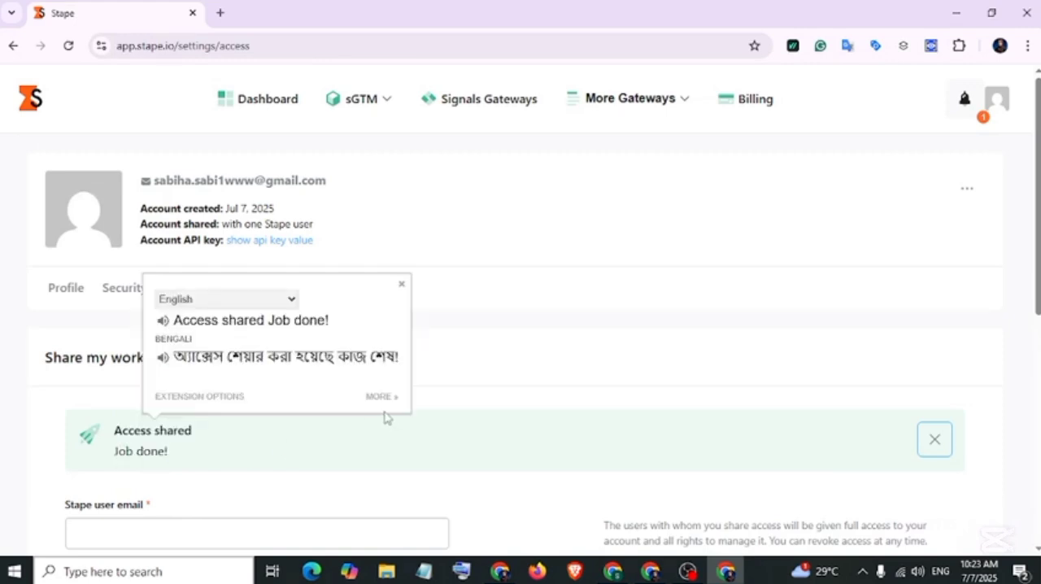
pyautogui.click(523, 446)
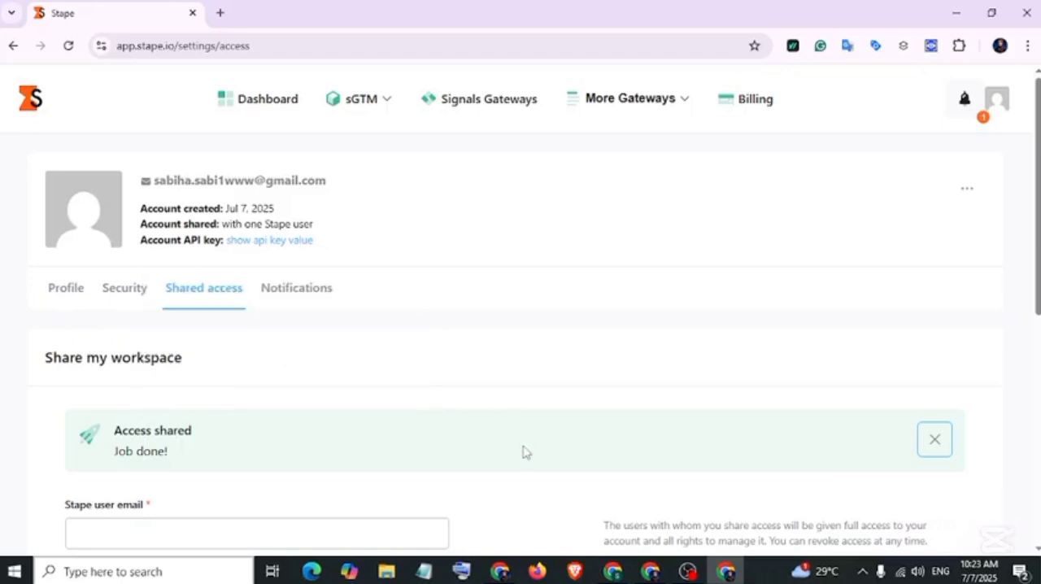
# Switch to the recipient's browser window, open the "Stape share access" email in Gmail, and follow its stape.io link.
pyautogui.click(501, 573)
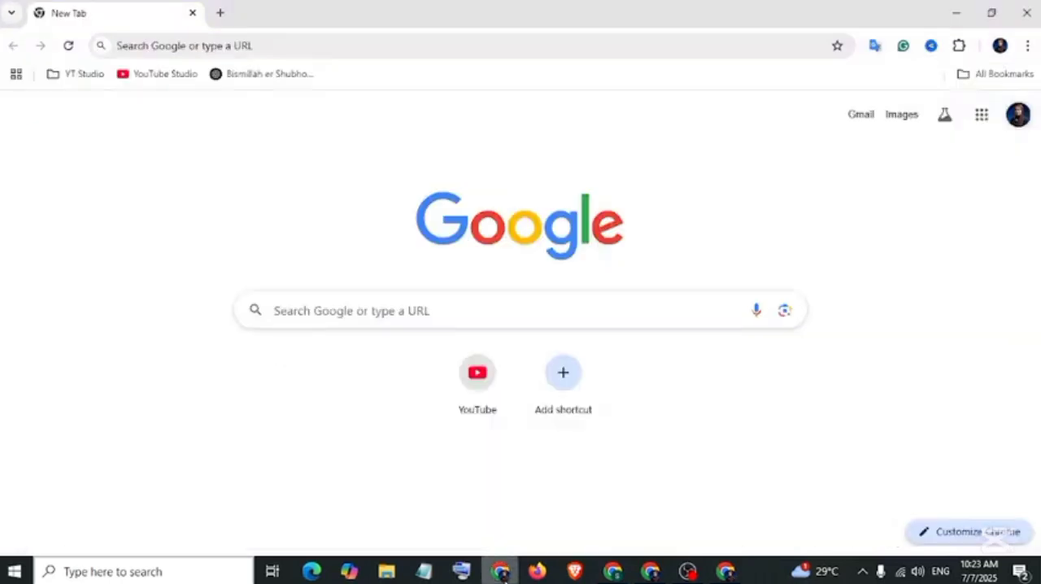
pyautogui.click(863, 119)
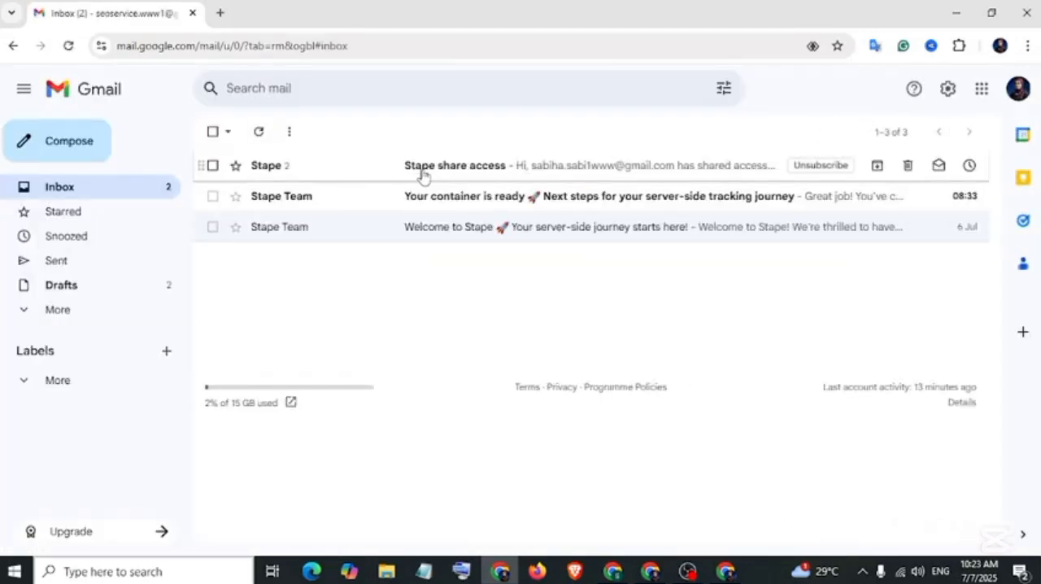
pyautogui.click(485, 171)
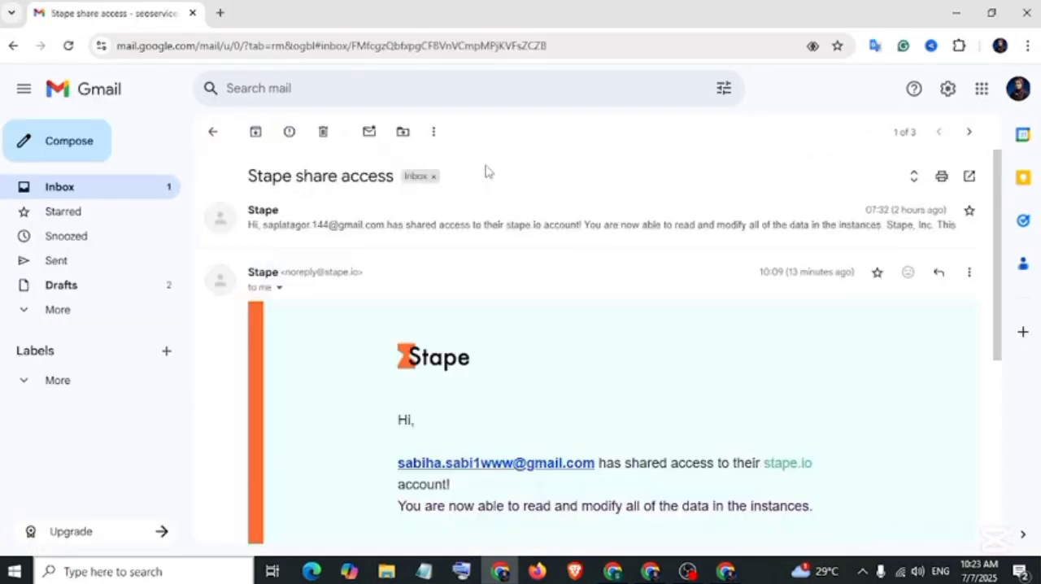
pyautogui.click(788, 463)
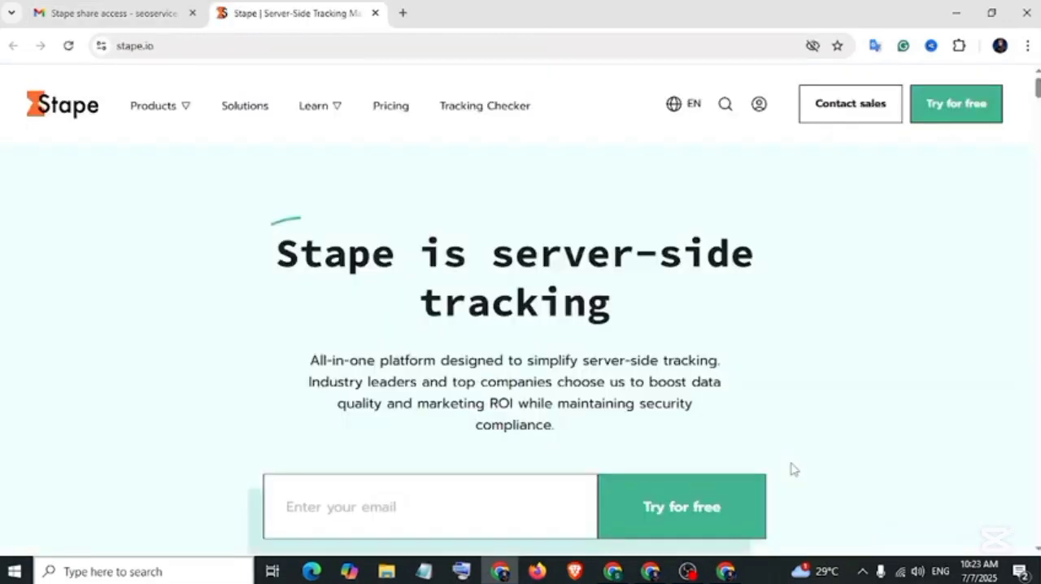
# Enter the recipient's Stape account and check the Notification center and the recent sGTM containers for the shared access.
pyautogui.click(758, 107)
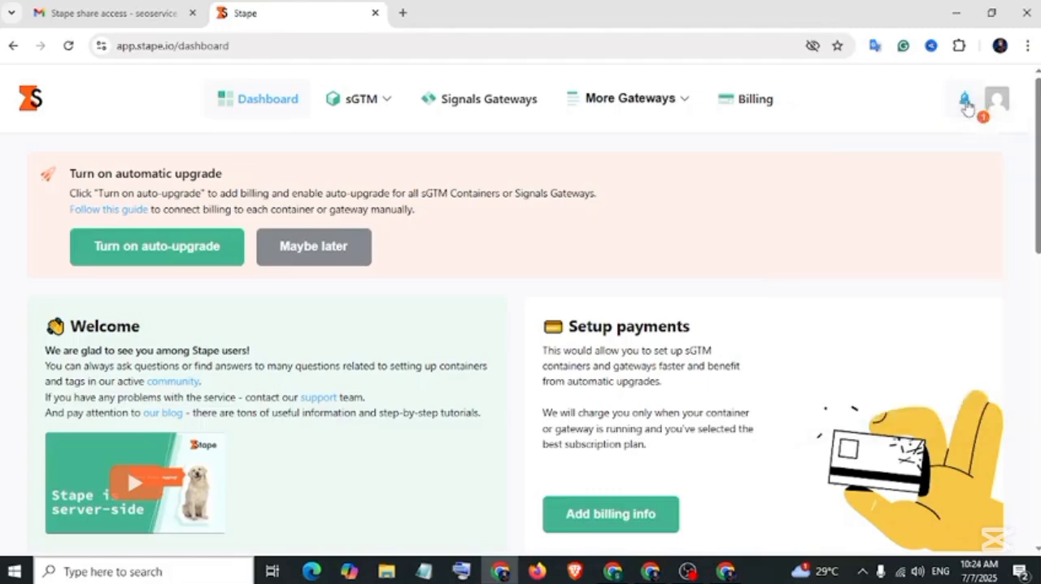
pyautogui.click(965, 99)
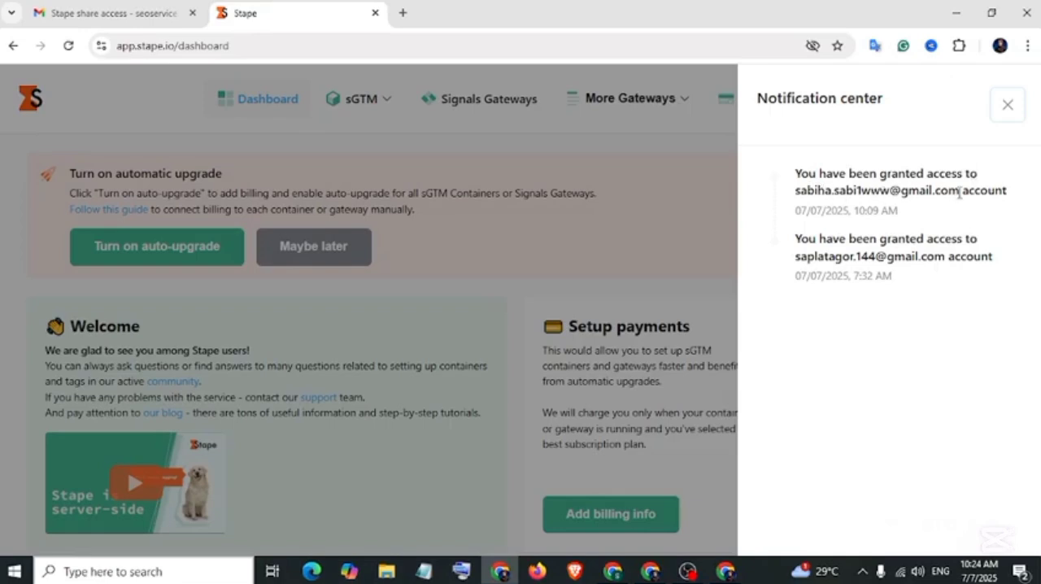
pyautogui.click(1007, 106)
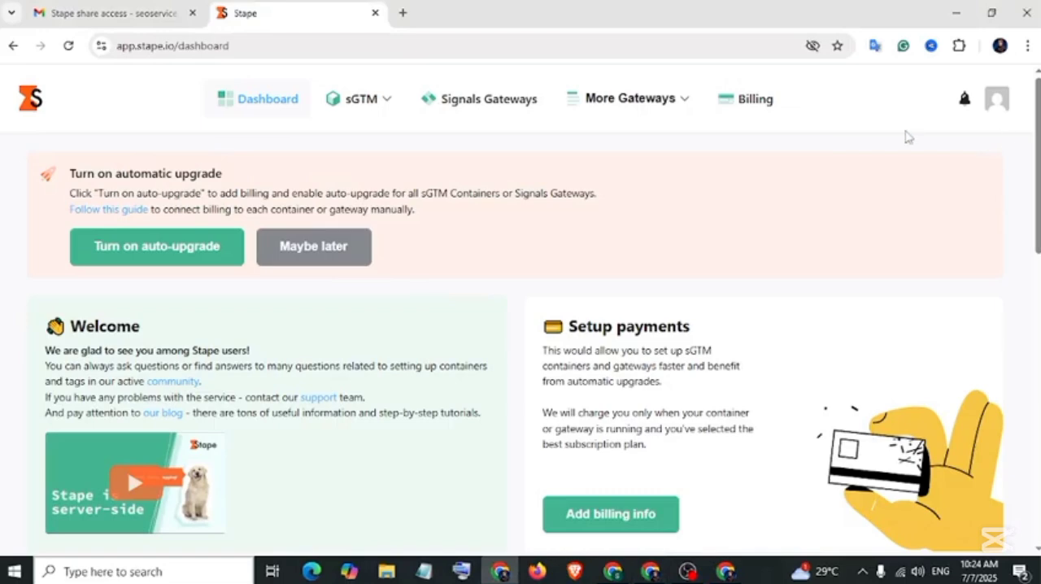
pyautogui.scroll(-4, 721, 242)
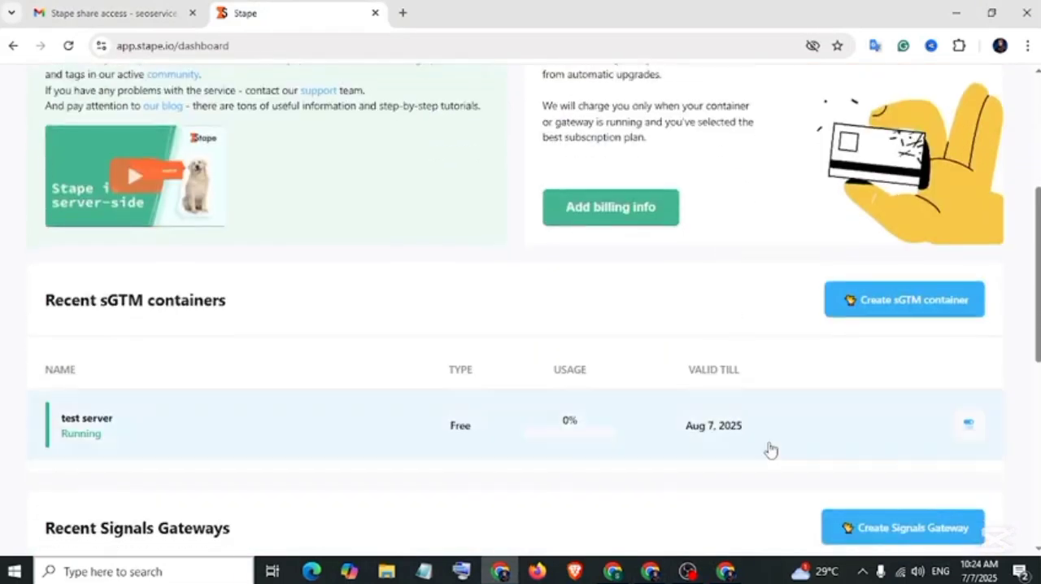
# Switch back to the owner's Stape account and remove the recipient from the users the workspace is already shared with.
pyautogui.click(728, 574)
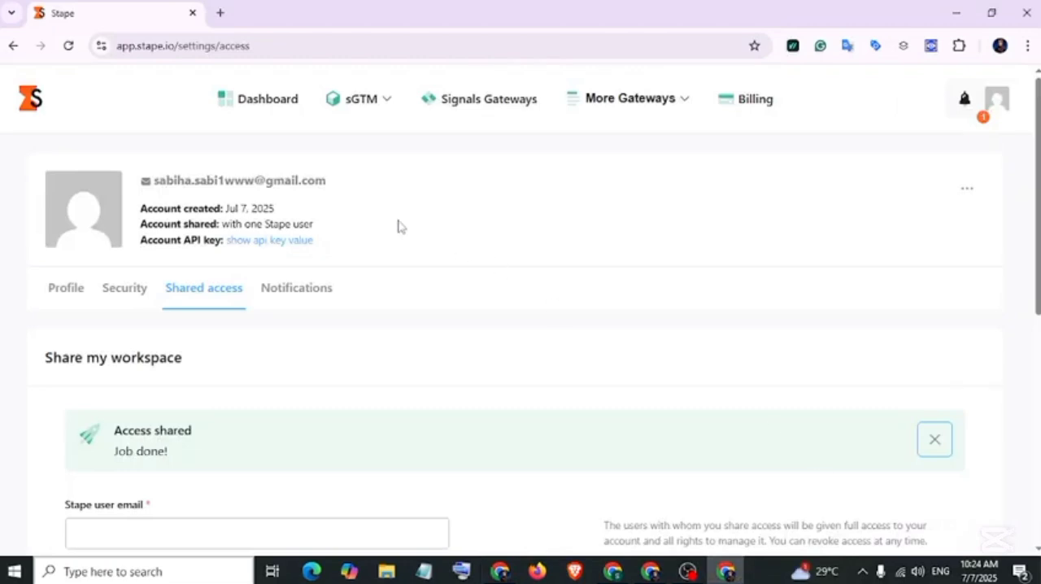
pyautogui.scroll(-6, 398, 228)
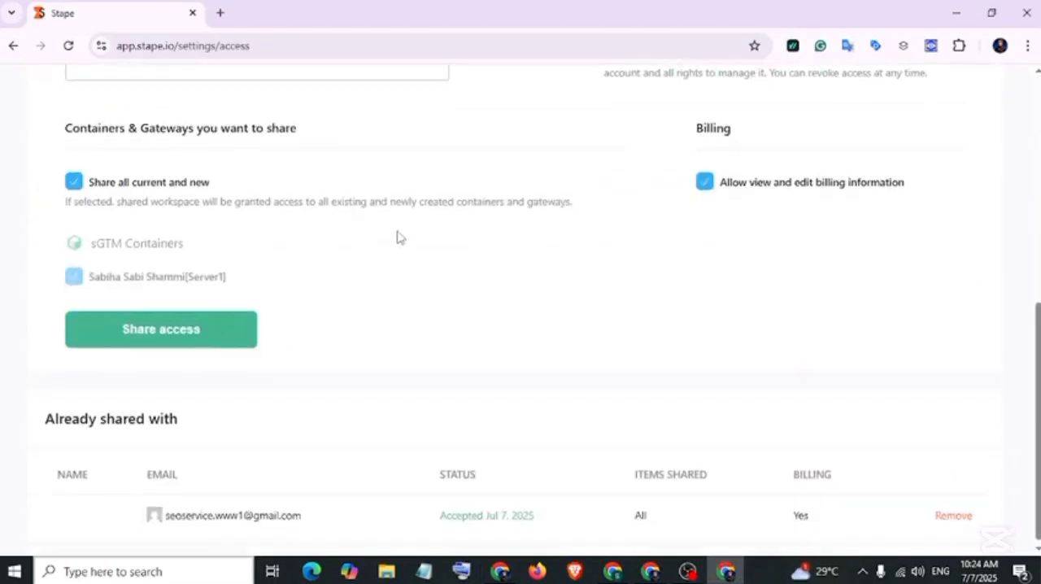
pyautogui.click(945, 518)
pyautogui.click(721, 465)
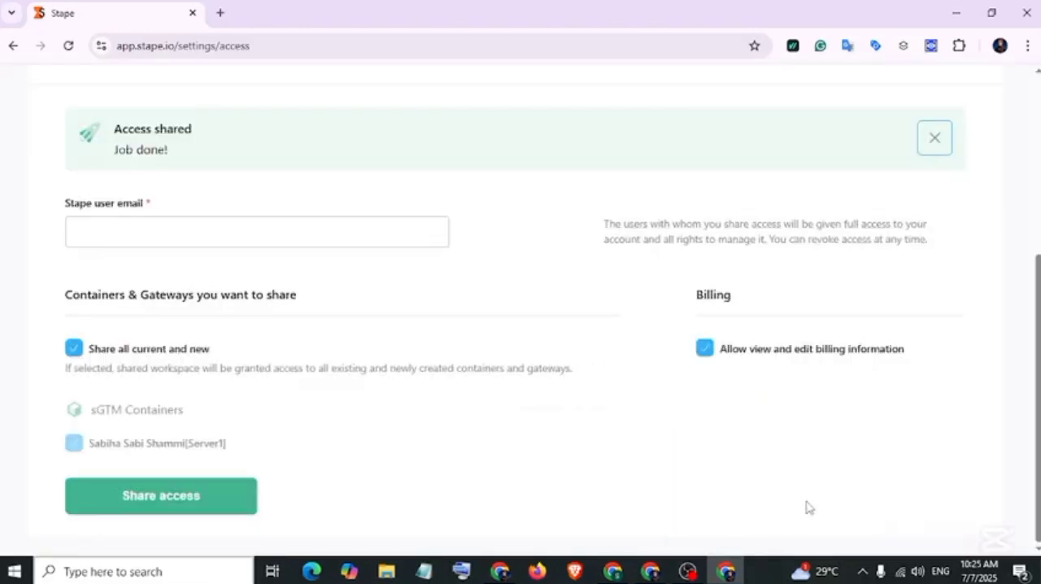
pyautogui.scroll(1, 390, 452)
pyautogui.scroll(3, 391, 452)
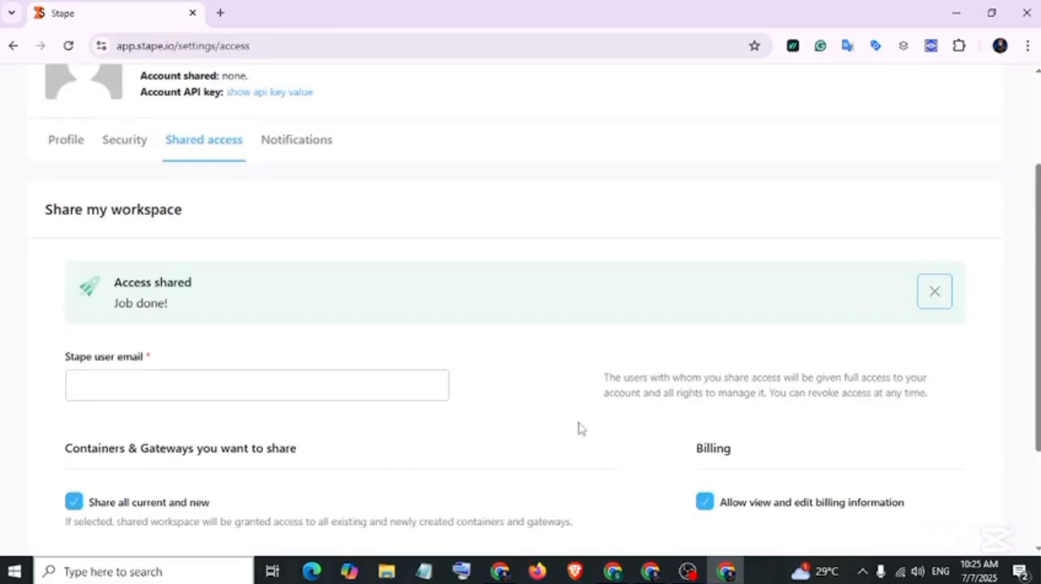